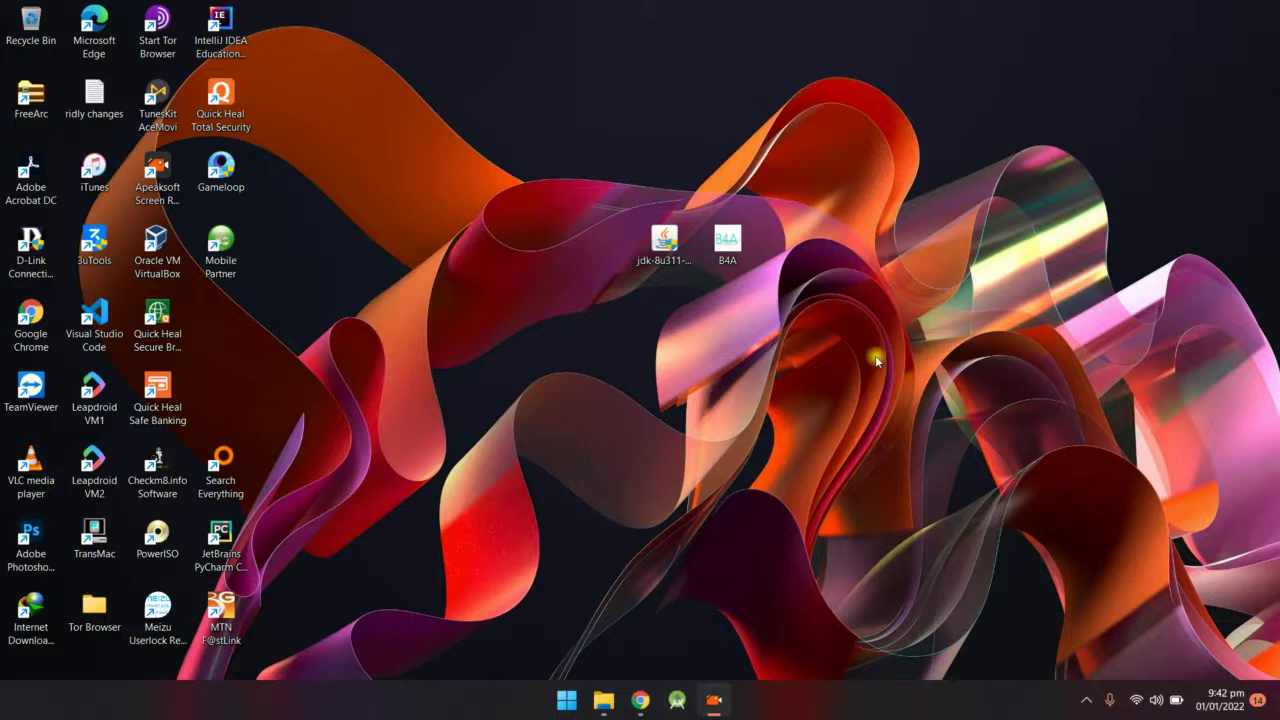
{"action": "left_click_drag", "start_coordinate": [566, 252], "coordinate": [798, 224]}
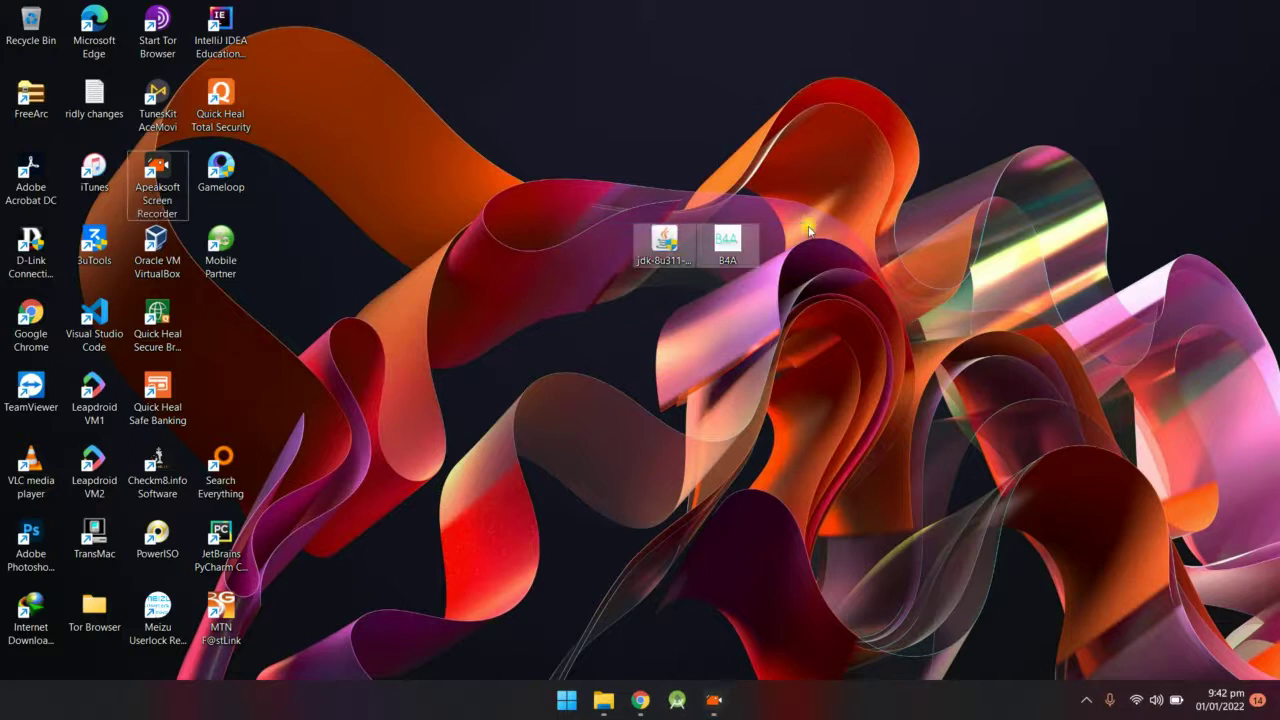
{"action": "left_click", "coordinate": [683, 299]}
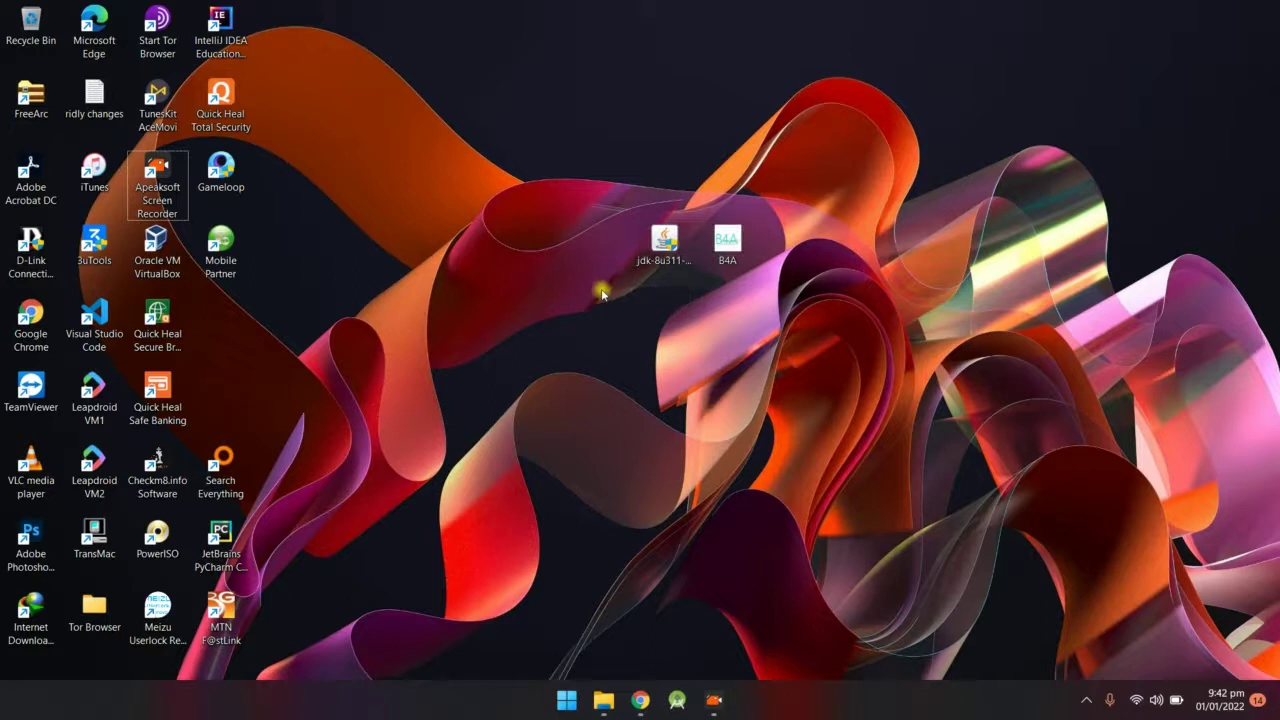
Run the B4A v11.2 setup from the desktop, accept its license agreement and continue to the additional tasks.
{"action": "left_click", "coordinate": [728, 246]}
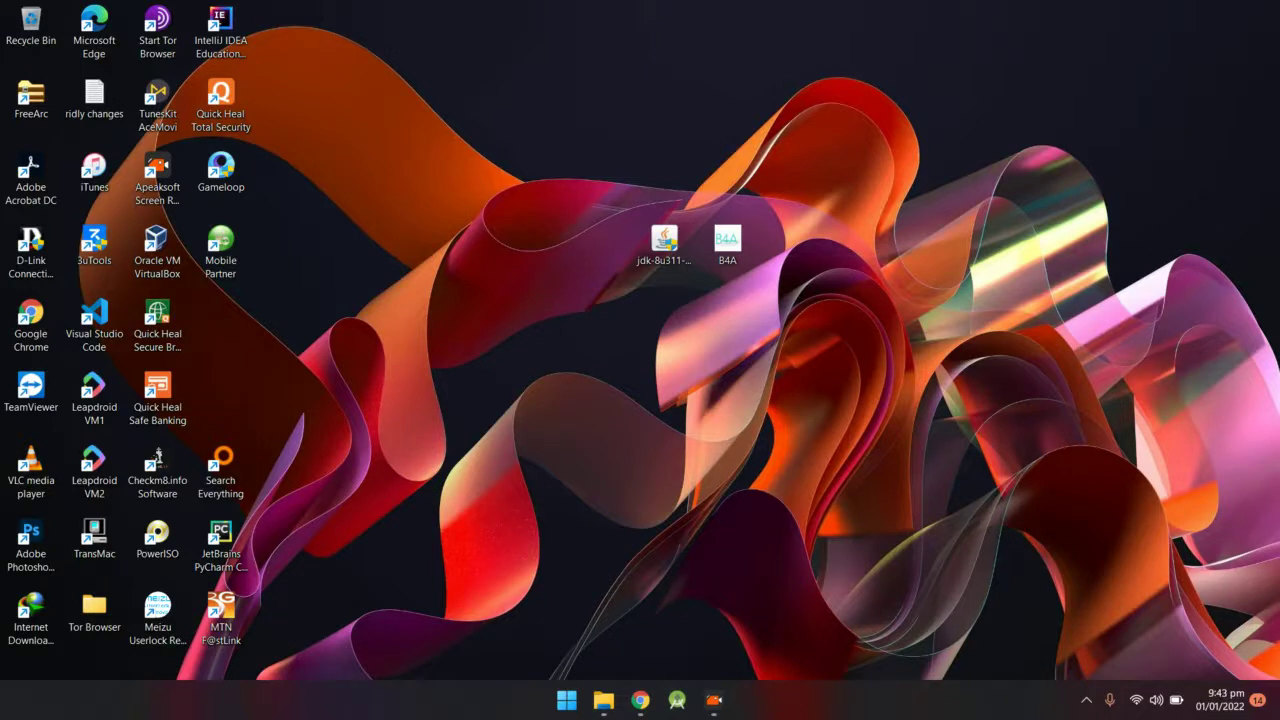
{"action": "double_click", "coordinate": [728, 245]}
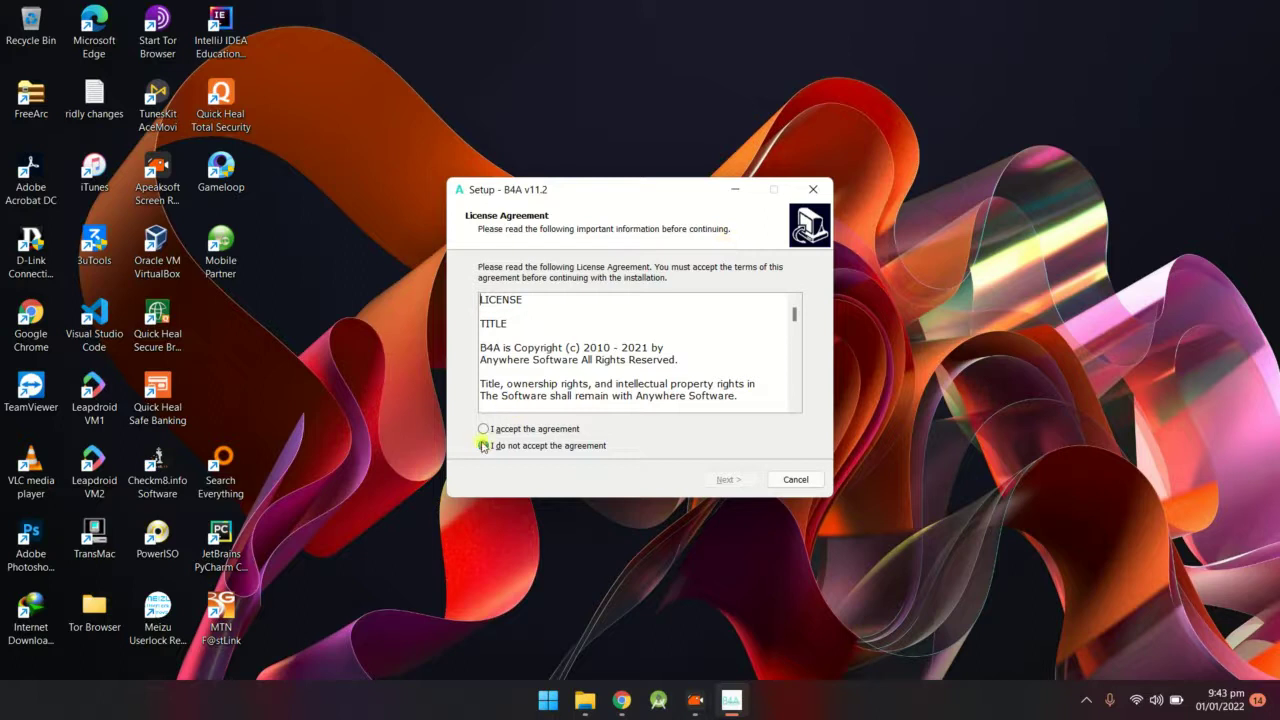
{"action": "left_click", "coordinate": [483, 428]}
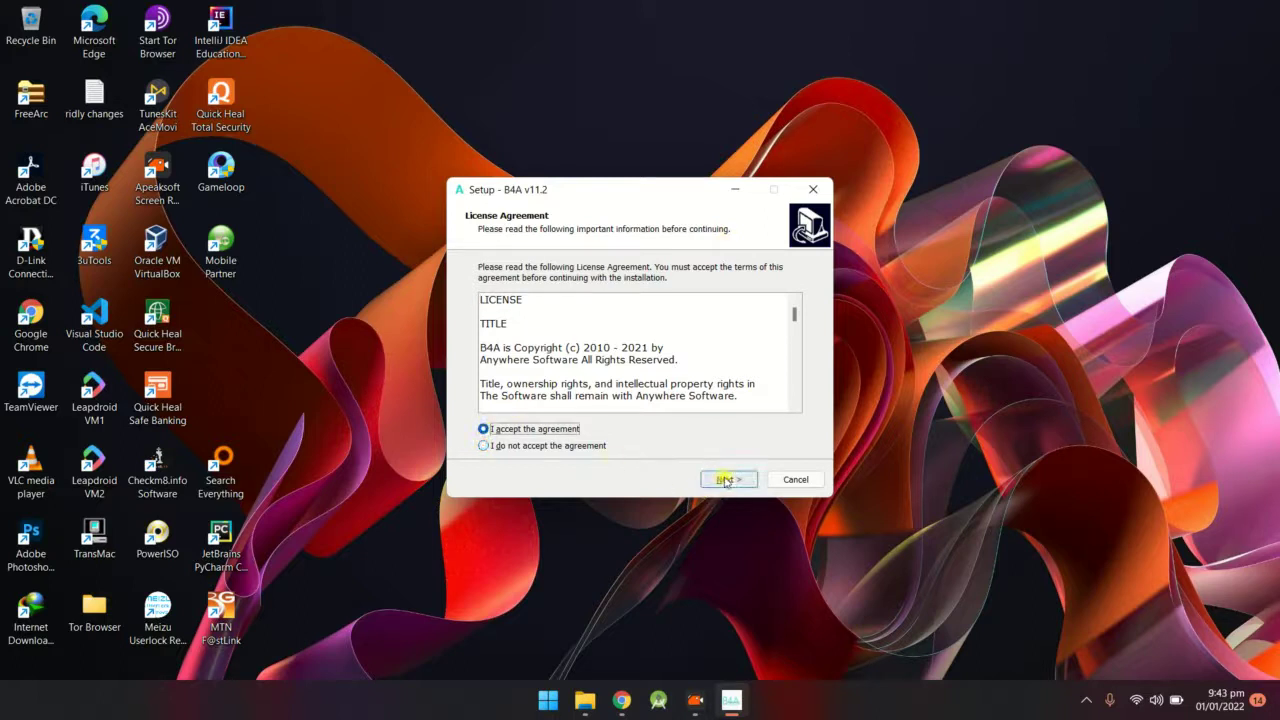
{"action": "left_click", "coordinate": [726, 480]}
{"action": "left_click", "coordinate": [724, 480]}
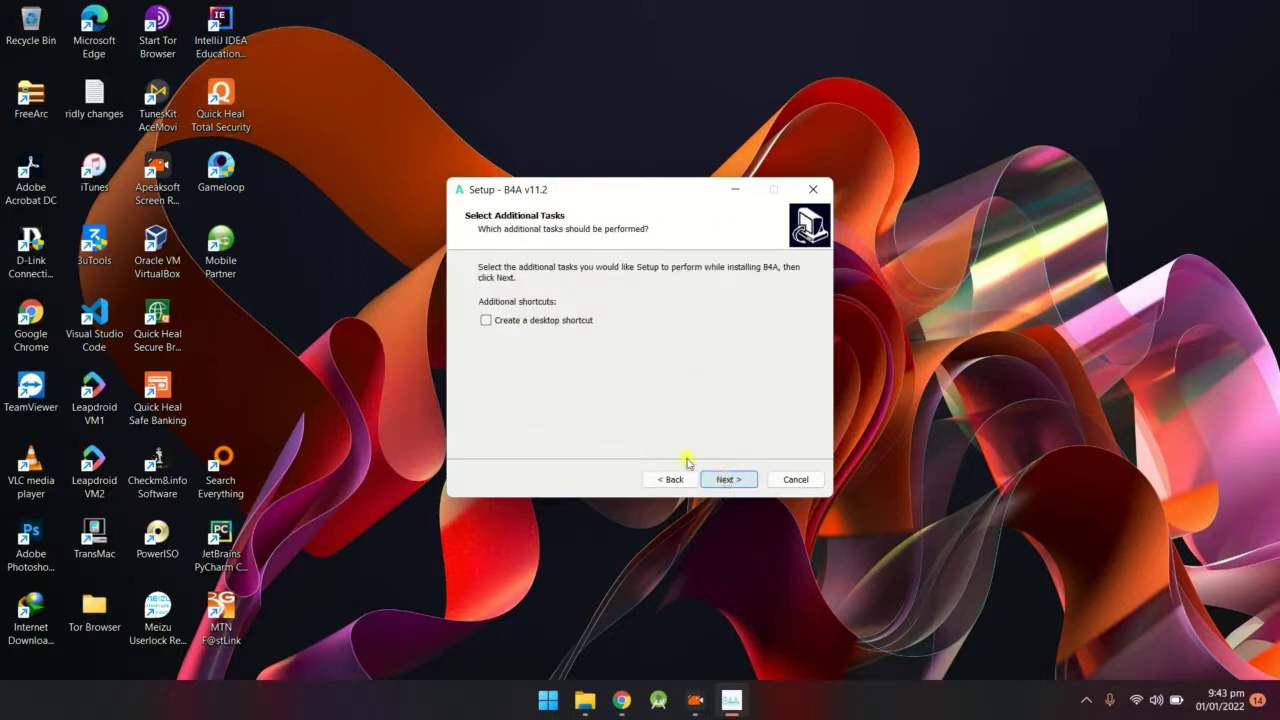
Install B4A with a desktop shortcut and finish the setup without launching B4A.
{"action": "left_click", "coordinate": [486, 320]}
{"action": "left_click", "coordinate": [728, 480]}
{"action": "left_click", "coordinate": [730, 480]}
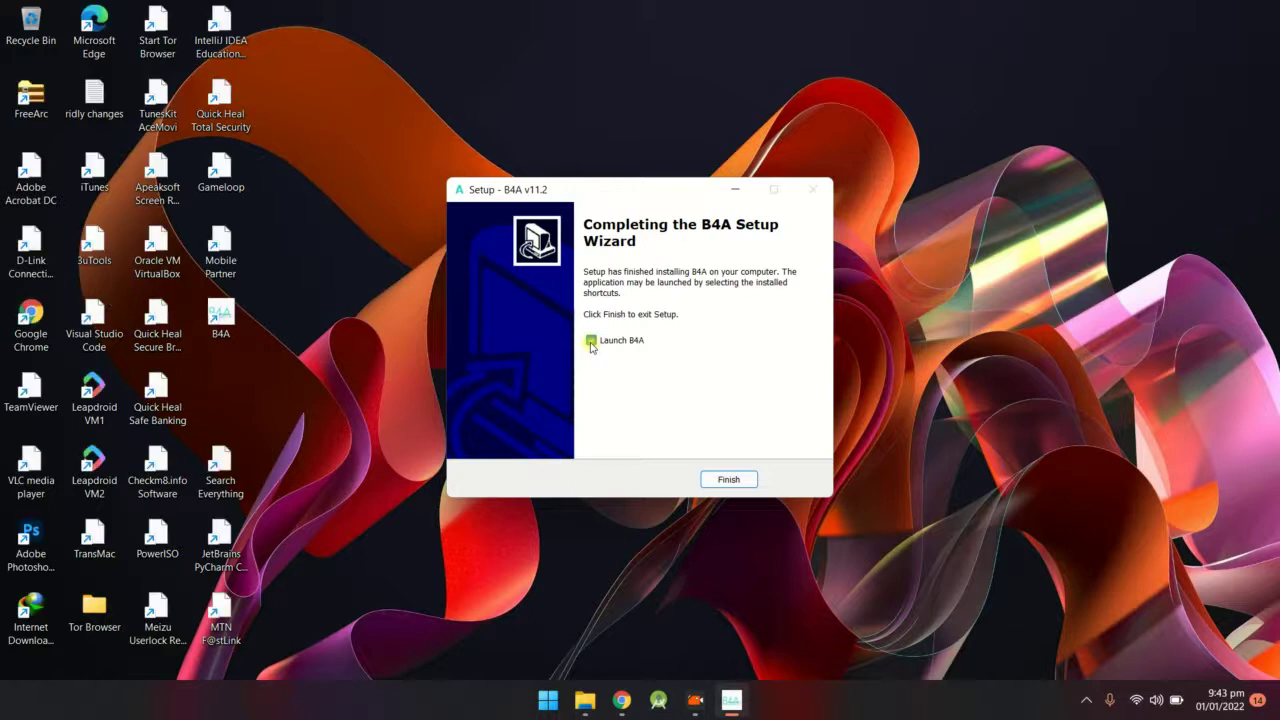
{"action": "left_click", "coordinate": [591, 342]}
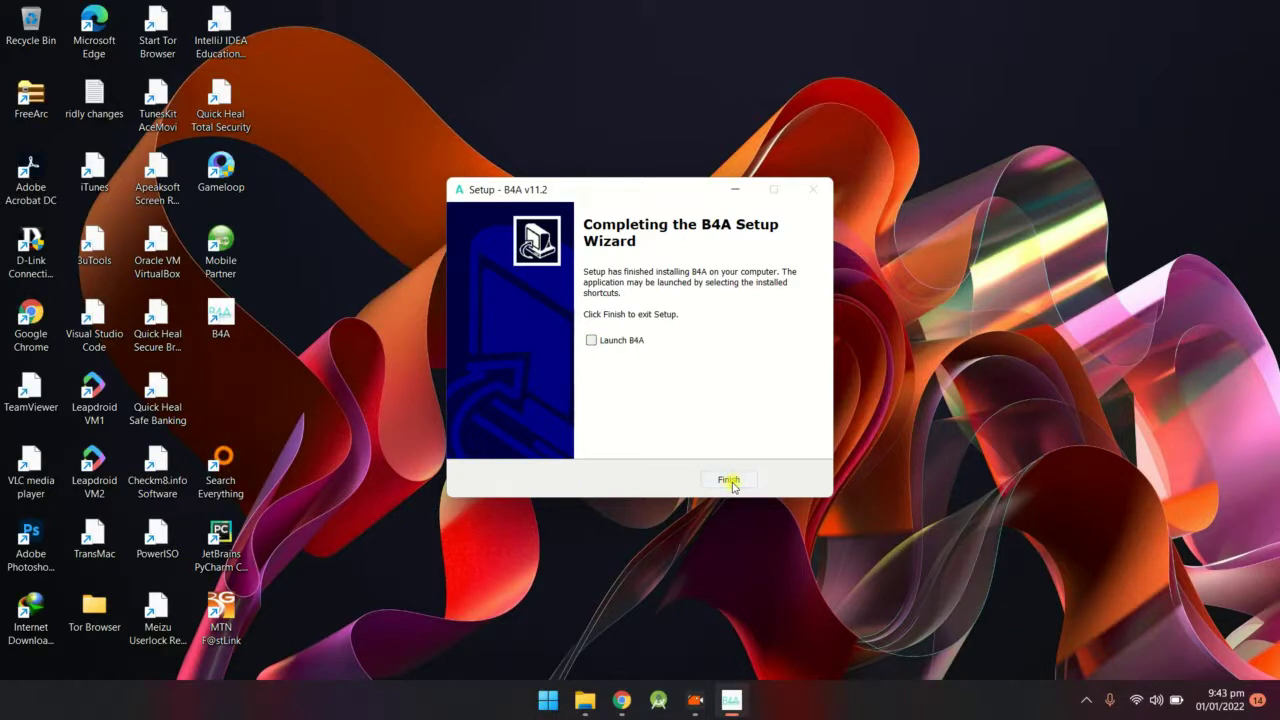
{"action": "left_click", "coordinate": [729, 480]}
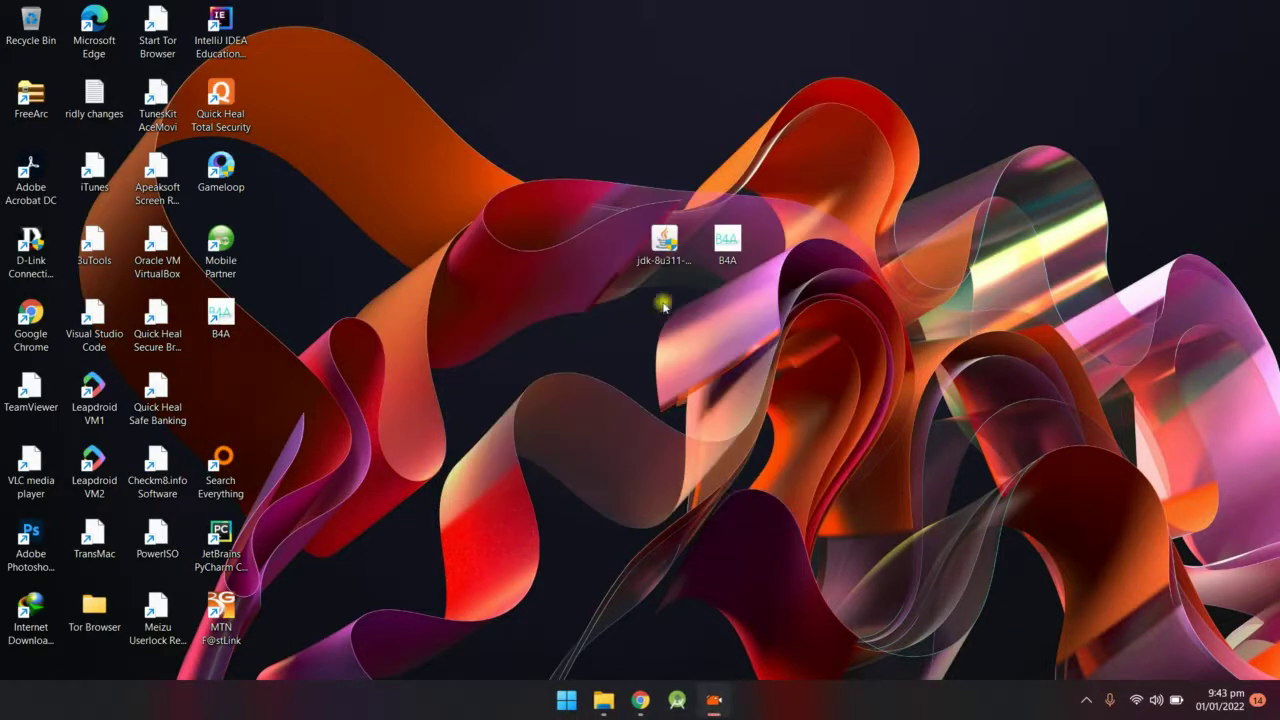
Launch the jdk-8u311-windows-x64 installer from the desktop.
{"action": "left_click", "coordinate": [663, 238]}
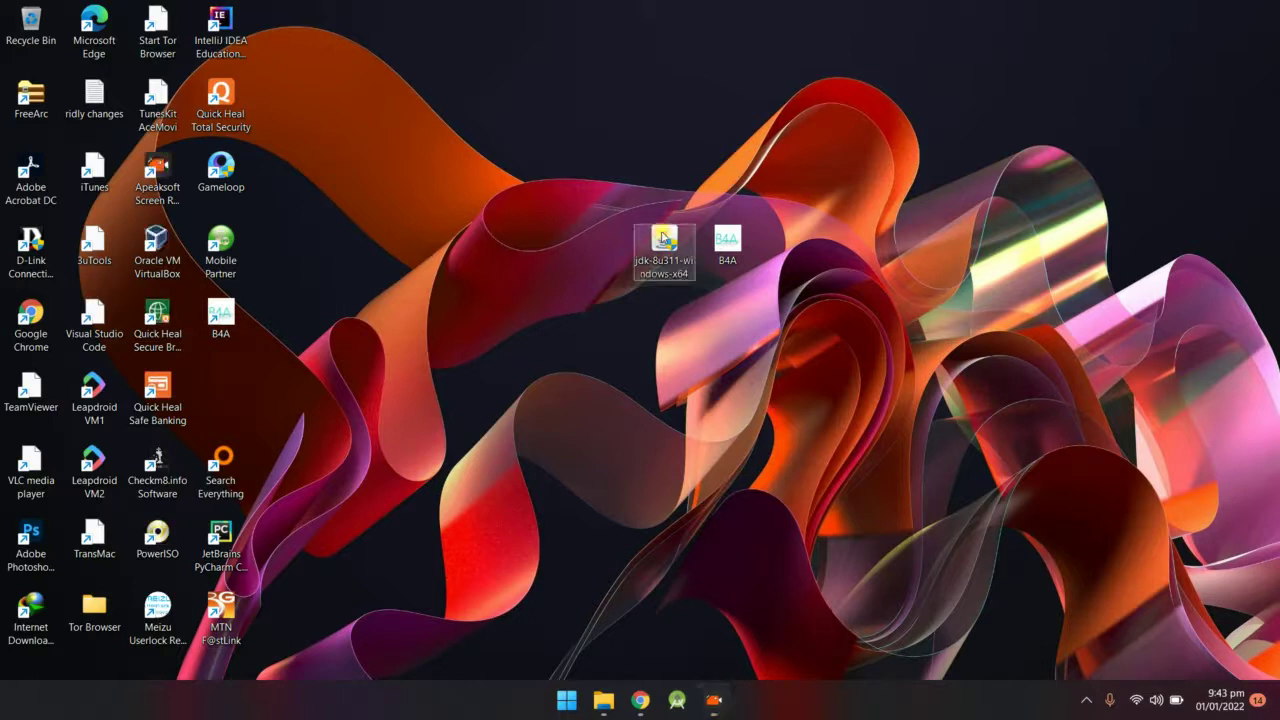
{"action": "double_click", "coordinate": [663, 238]}
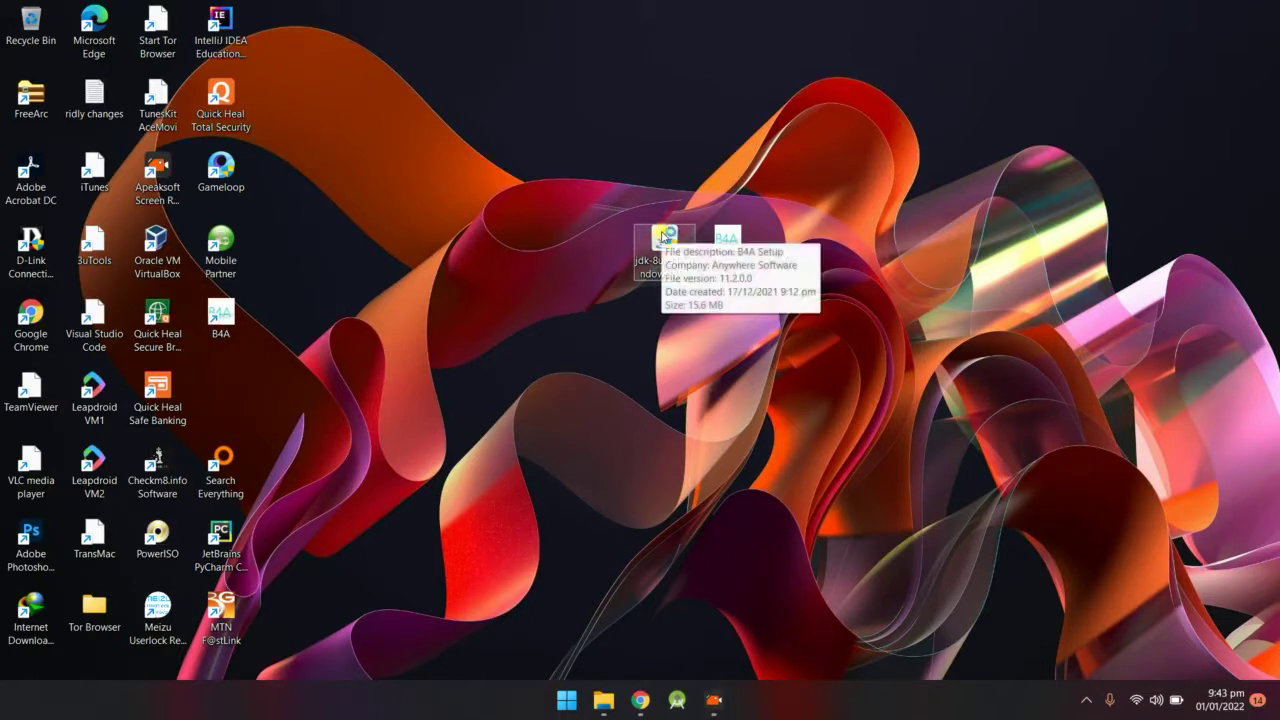
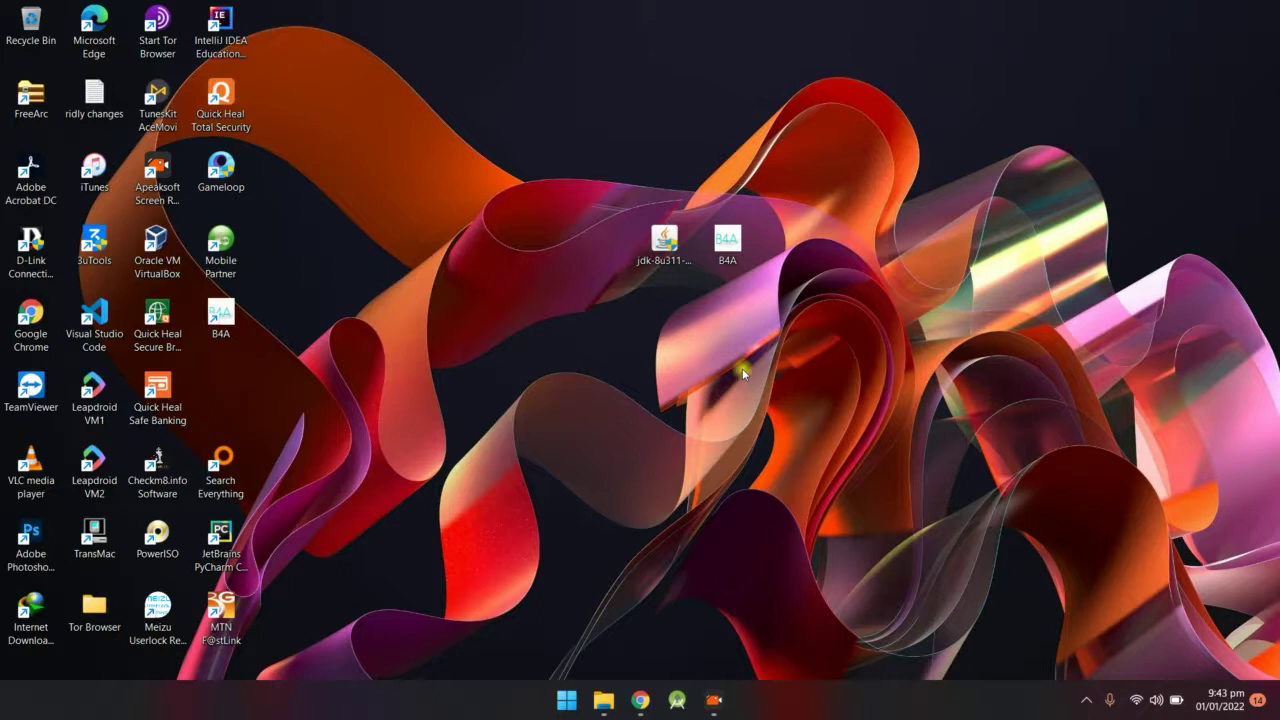
Open the Java folder inside Program Files on Local Disk (C:) in a maximized File Explorer window.
{"action": "key", "text": "super+e"}
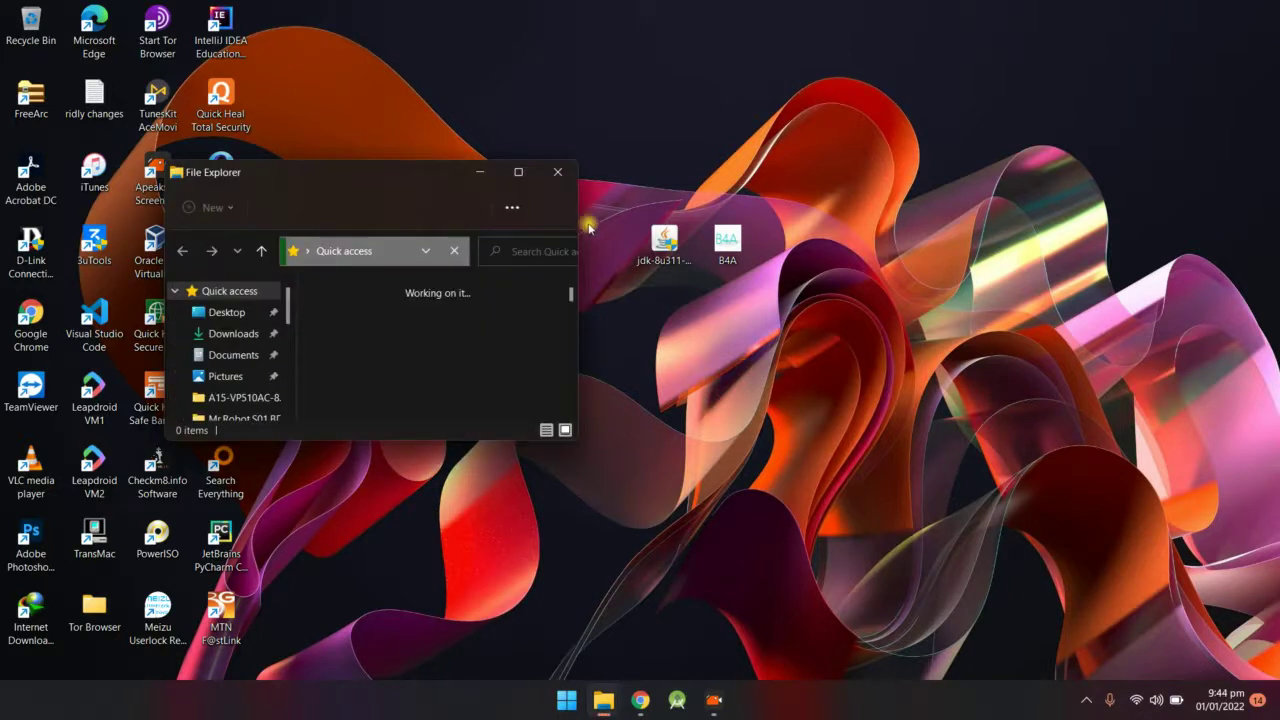
{"action": "left_click", "coordinate": [518, 172]}
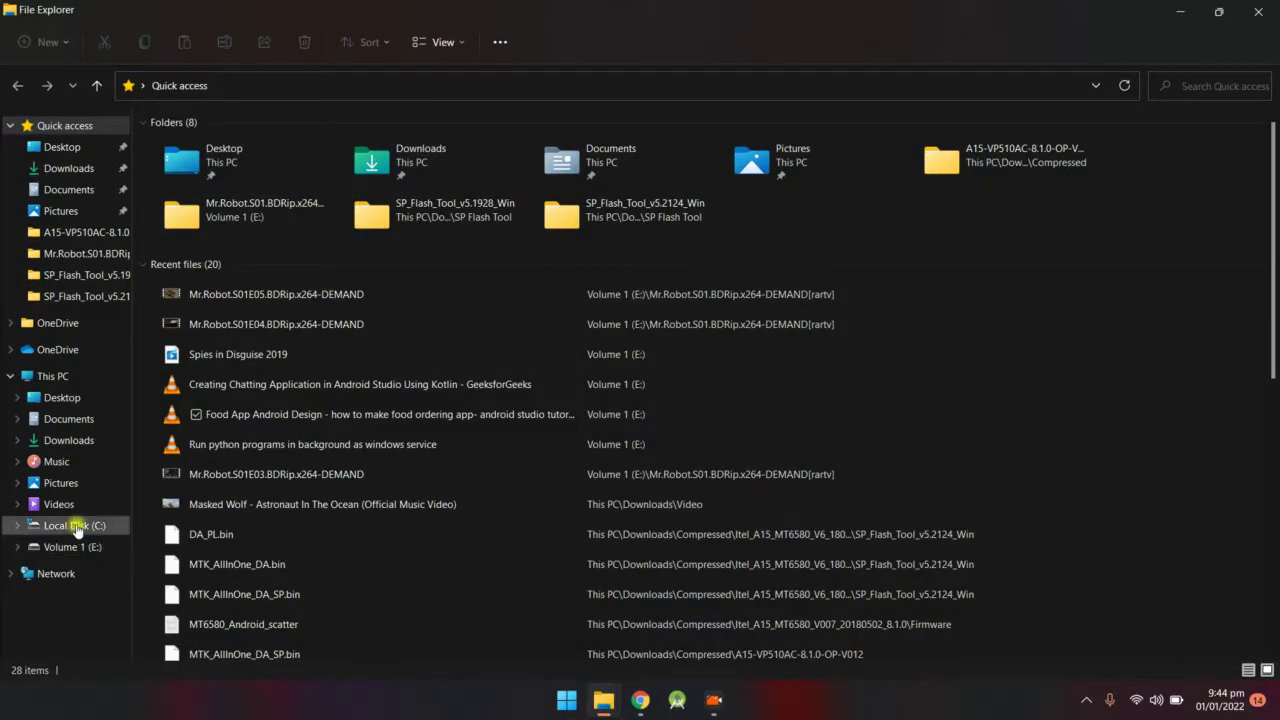
{"action": "left_click", "coordinate": [76, 526]}
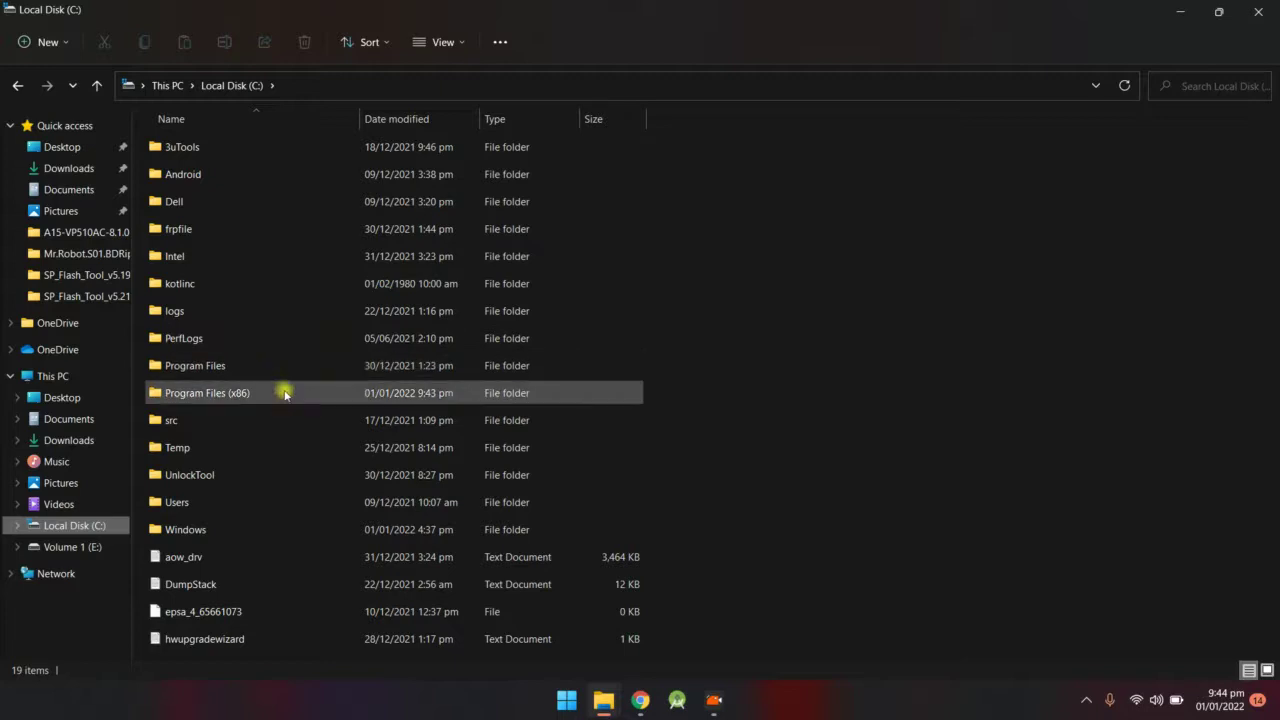
{"action": "left_click", "coordinate": [255, 358]}
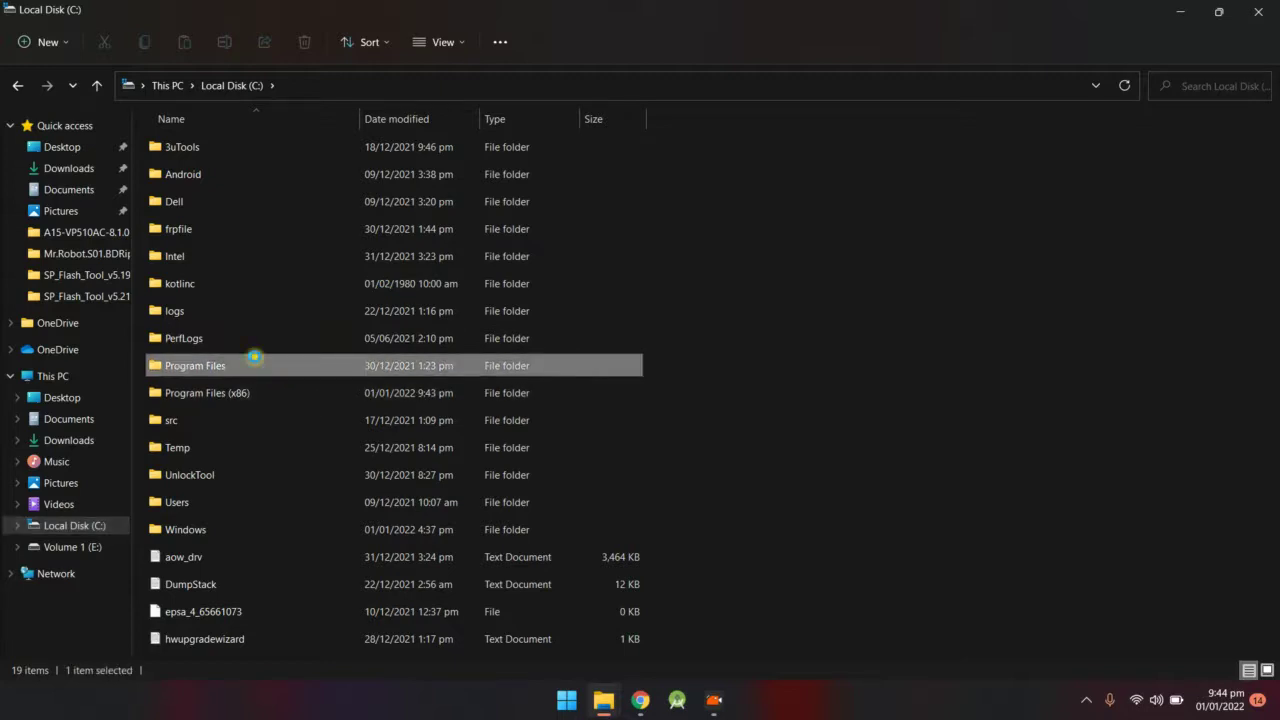
{"action": "double_click", "coordinate": [255, 358]}
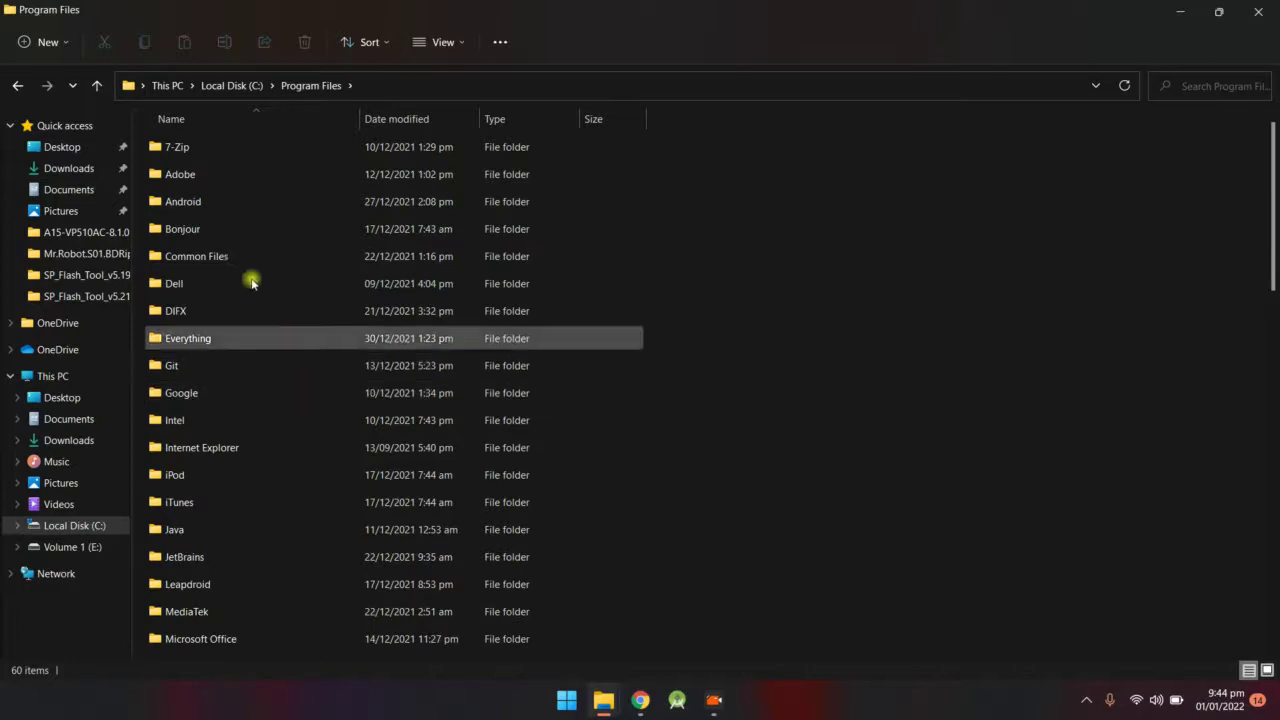
{"action": "left_click", "coordinate": [260, 528]}
{"action": "double_click", "coordinate": [260, 529]}
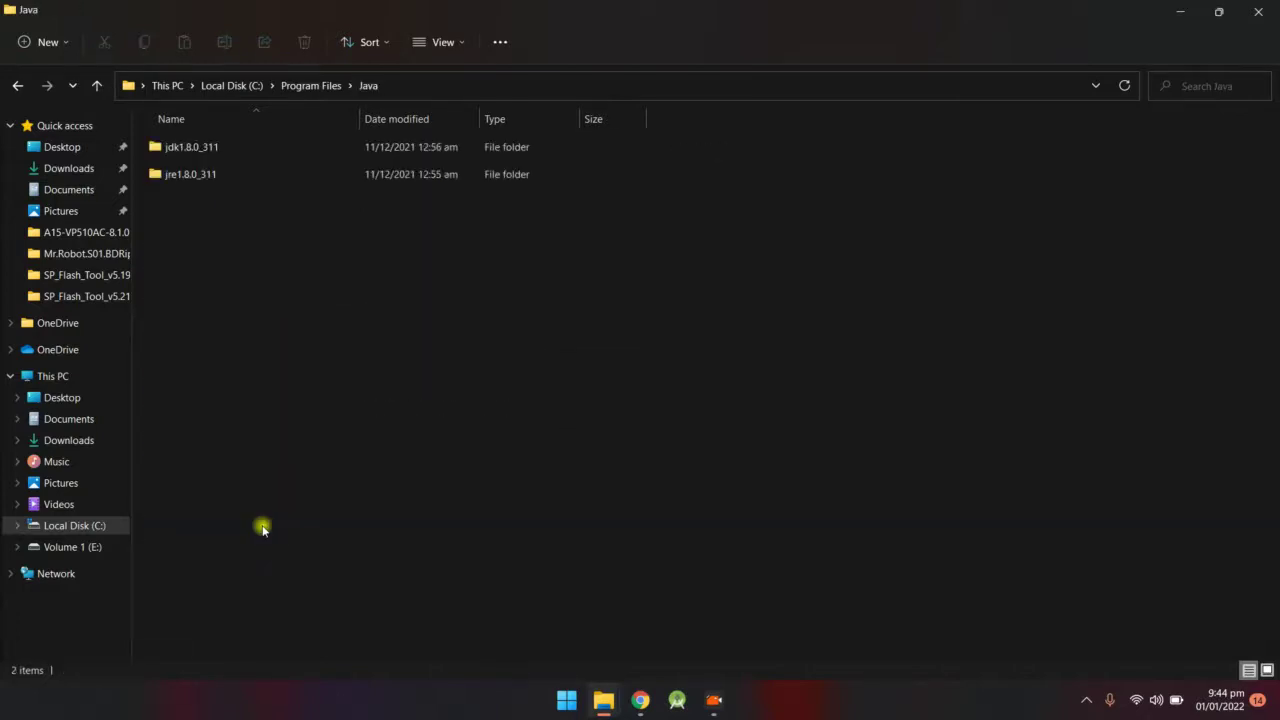
Open the bin folder of jdk1.8.0_311 and copy its full path.
{"action": "left_click", "coordinate": [237, 155]}
{"action": "double_click", "coordinate": [237, 155]}
{"action": "left_click", "coordinate": [237, 155]}
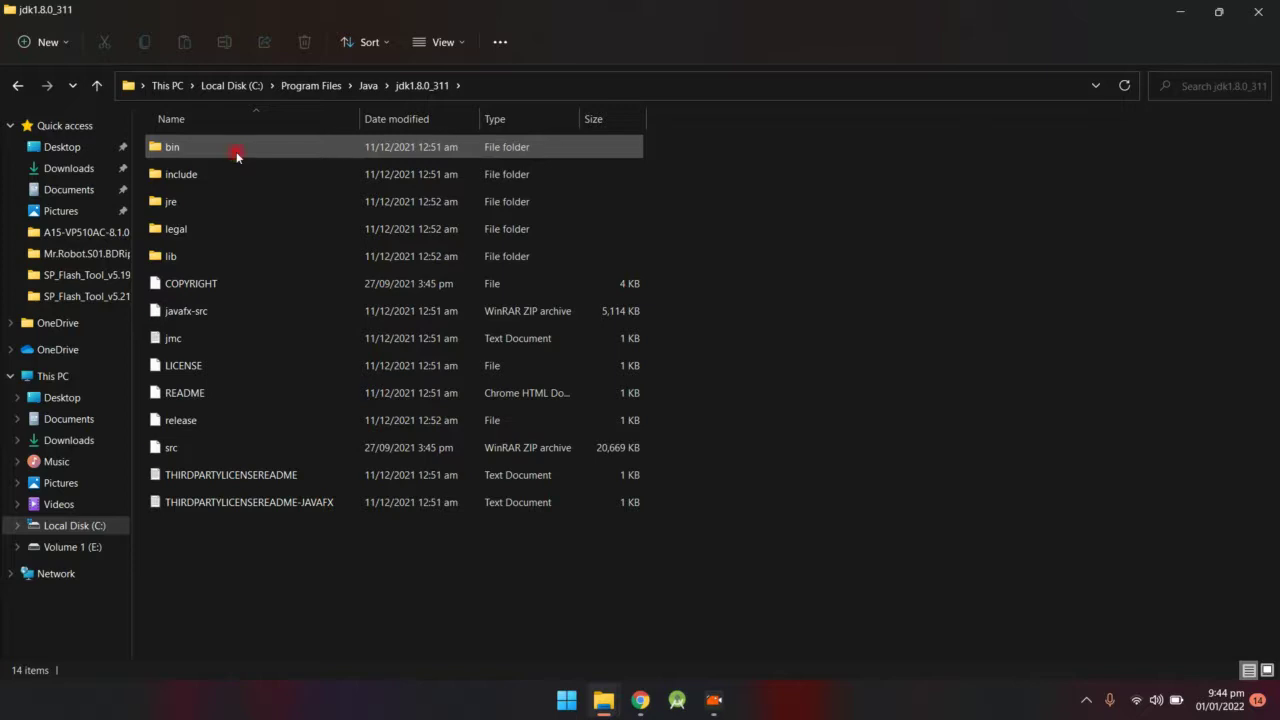
{"action": "double_click", "coordinate": [237, 155]}
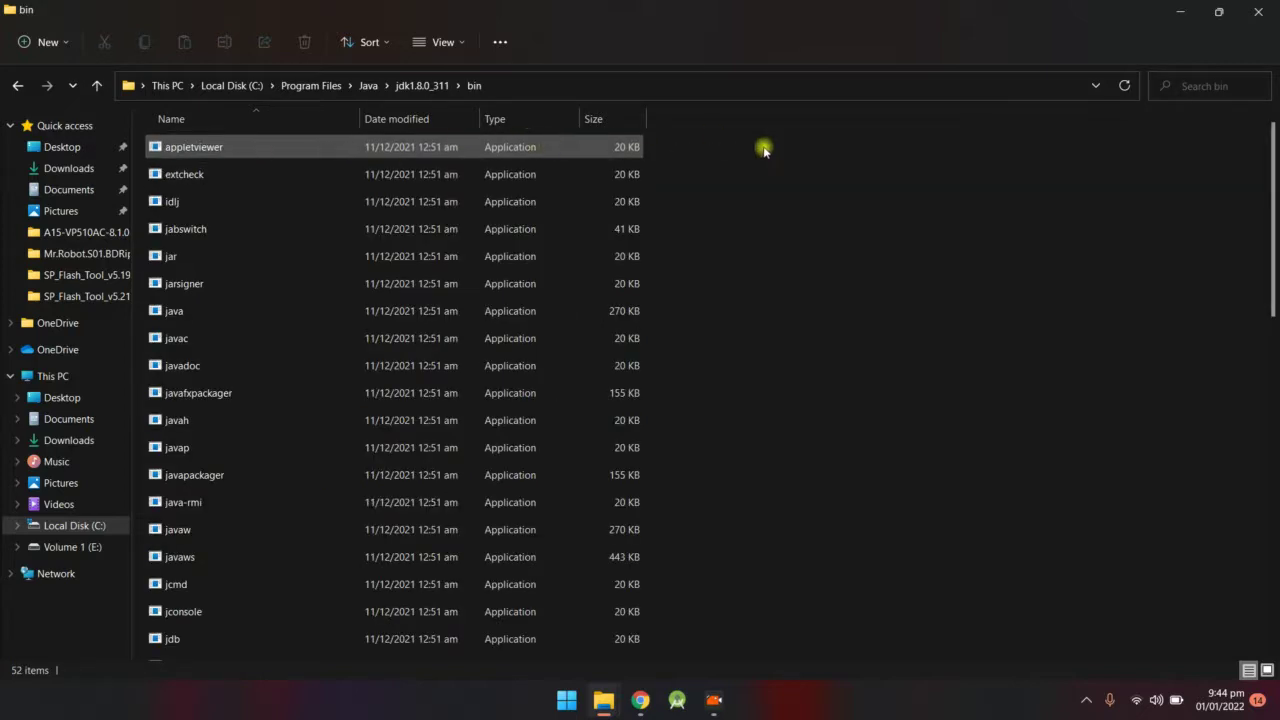
{"action": "left_click", "coordinate": [540, 90]}
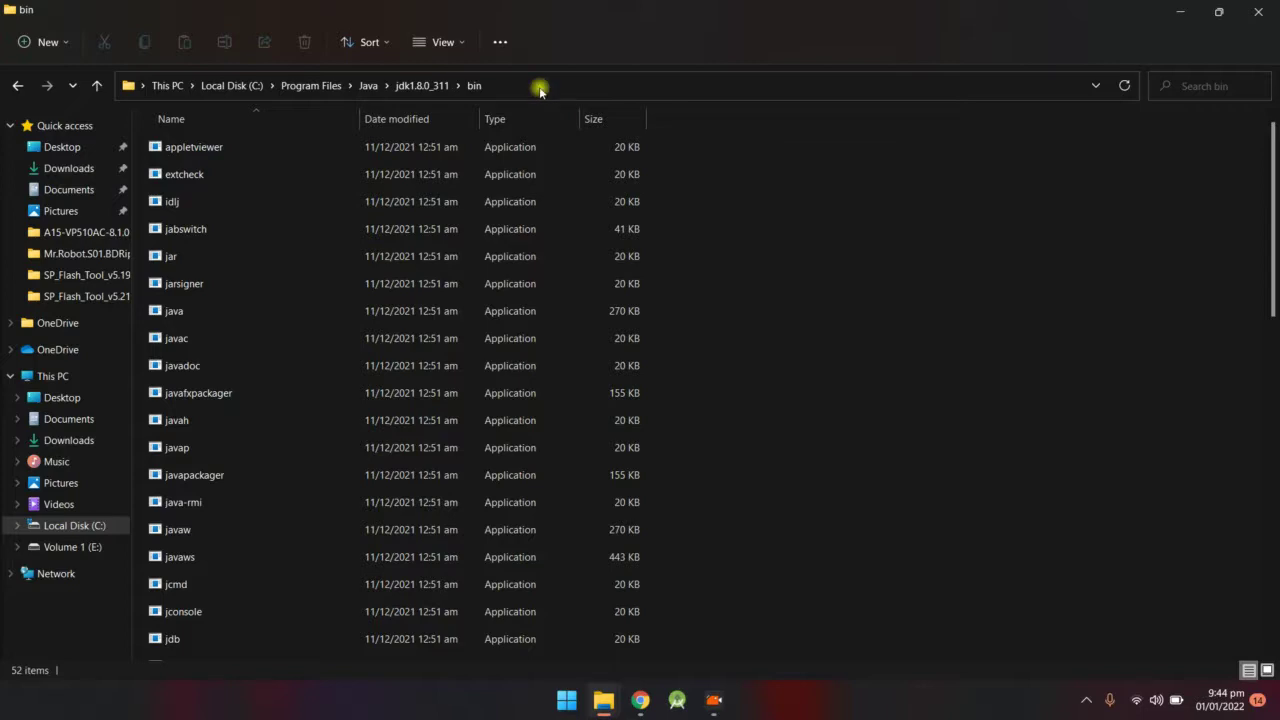
{"action": "left_click", "coordinate": [540, 88]}
{"action": "key", "text": "ctrl+c"}
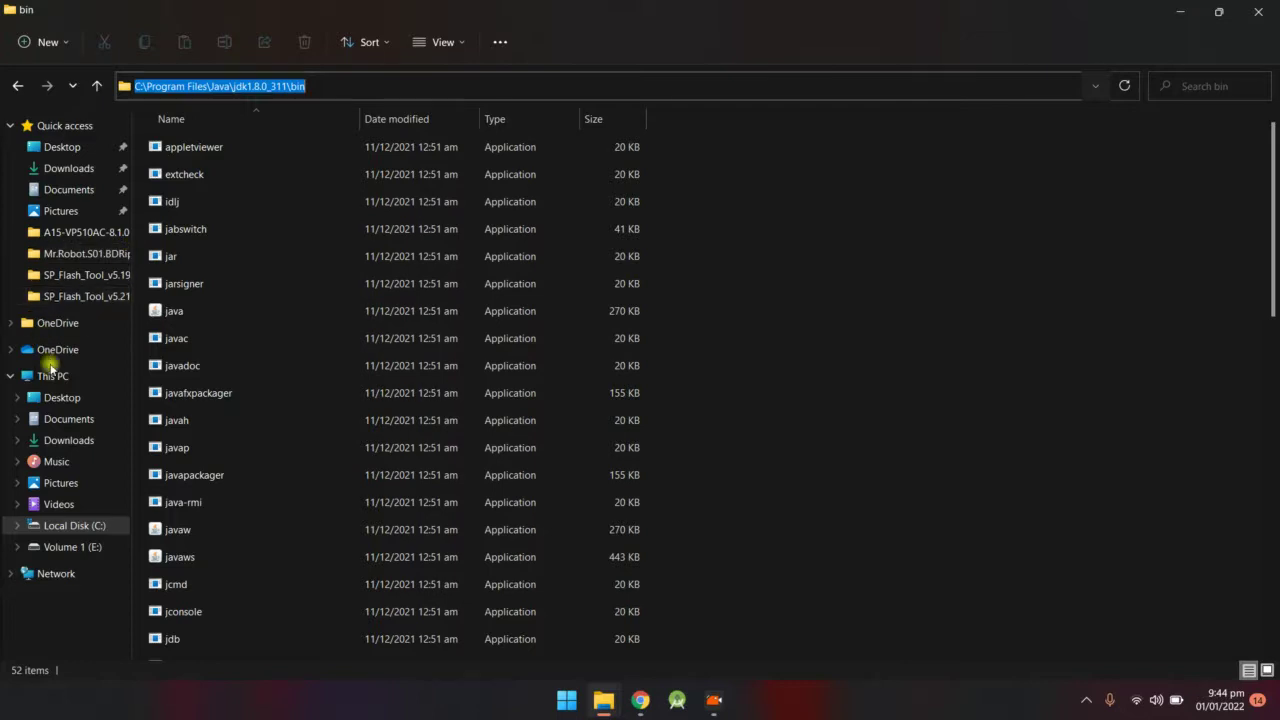
Open the properties of This PC and reach the Environment Variables through the advanced system settings.
{"action": "left_click", "coordinate": [60, 386]}
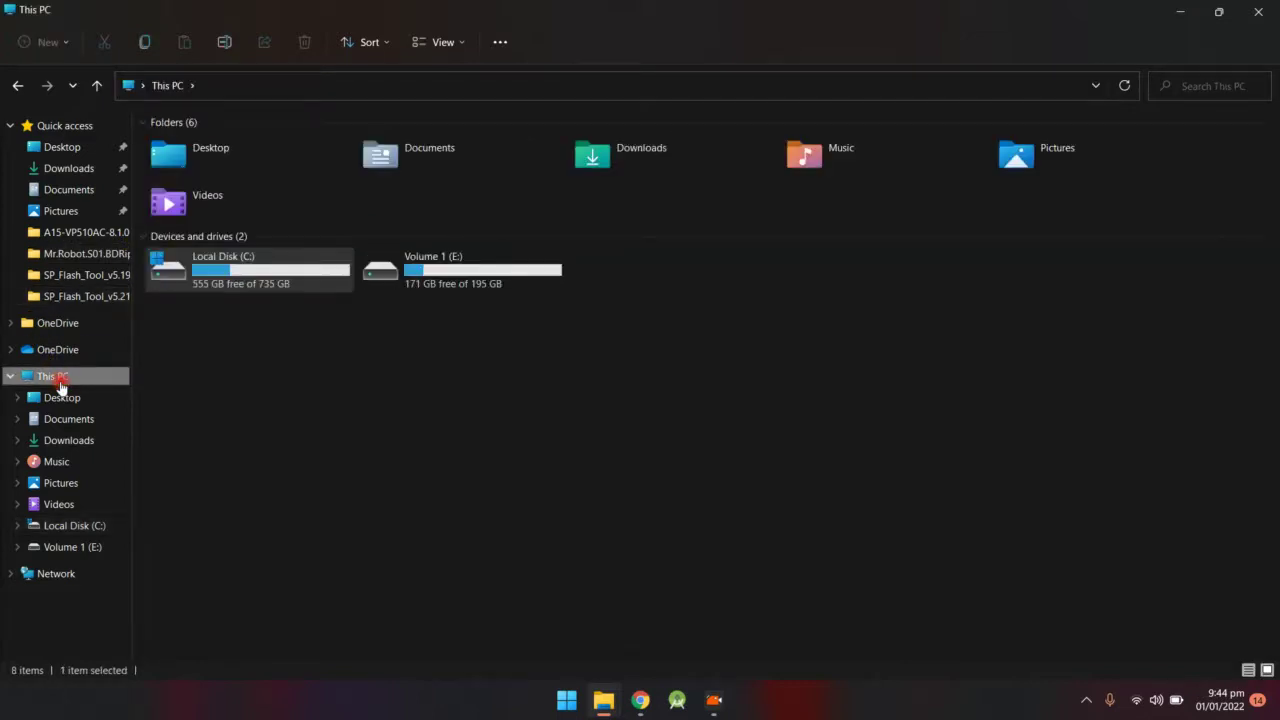
{"action": "right_click", "coordinate": [60, 386]}
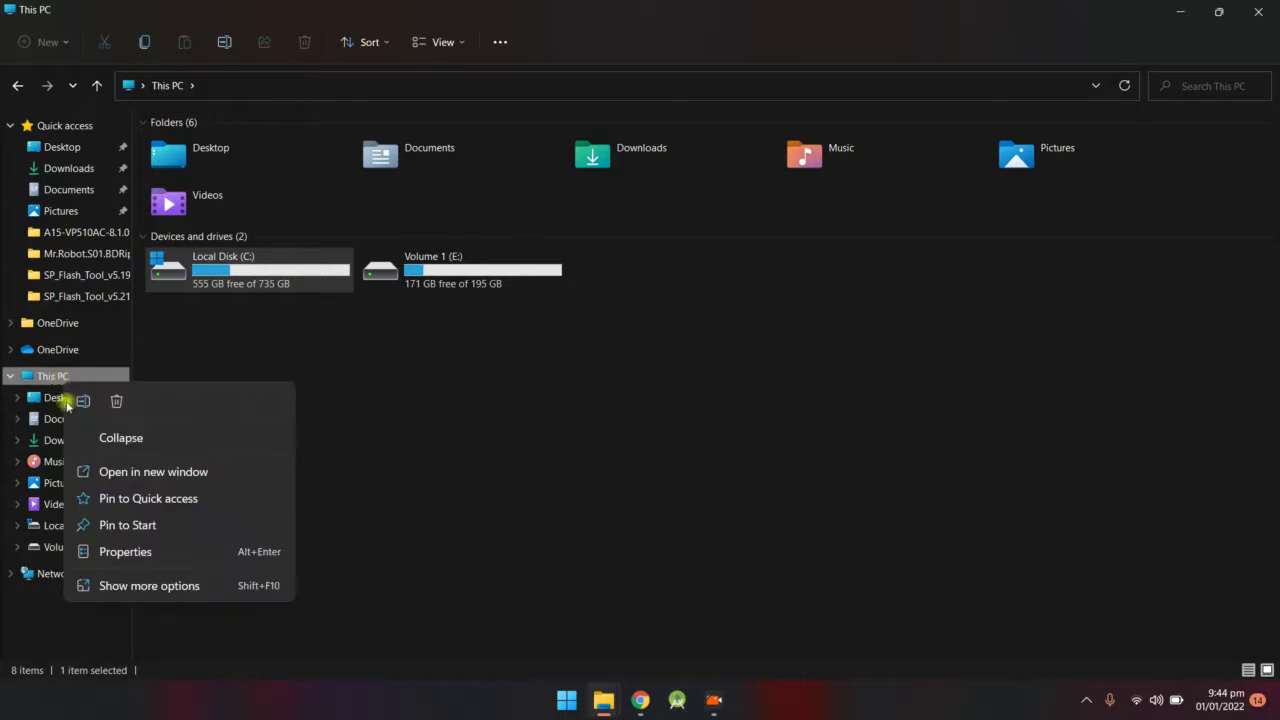
{"action": "left_click", "coordinate": [185, 588]}
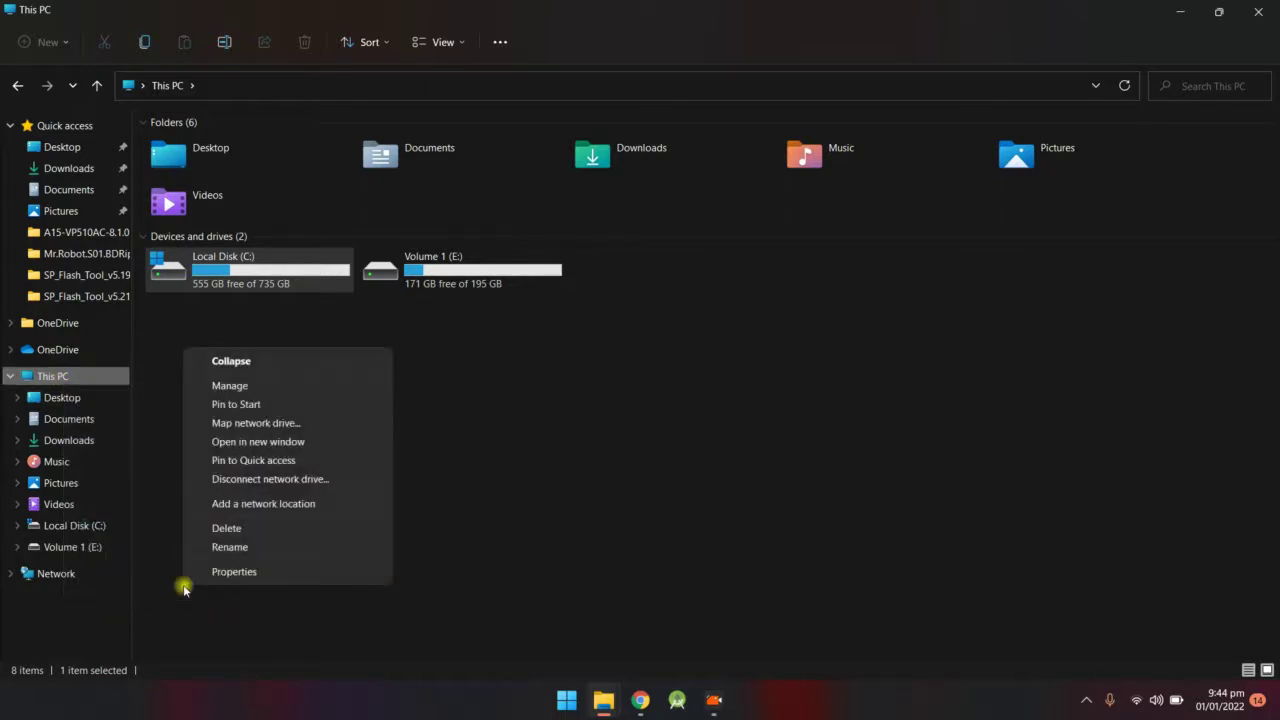
{"action": "left_click", "coordinate": [271, 572]}
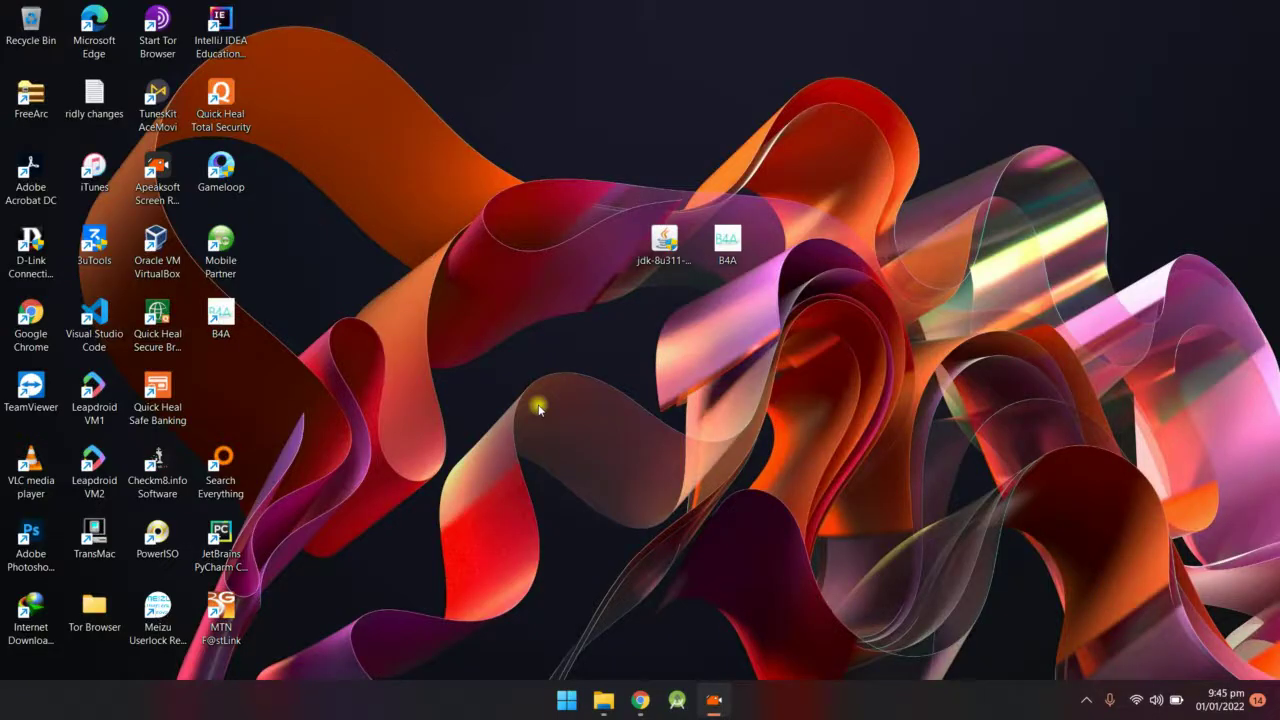
{"action": "key", "text": "super+i"}
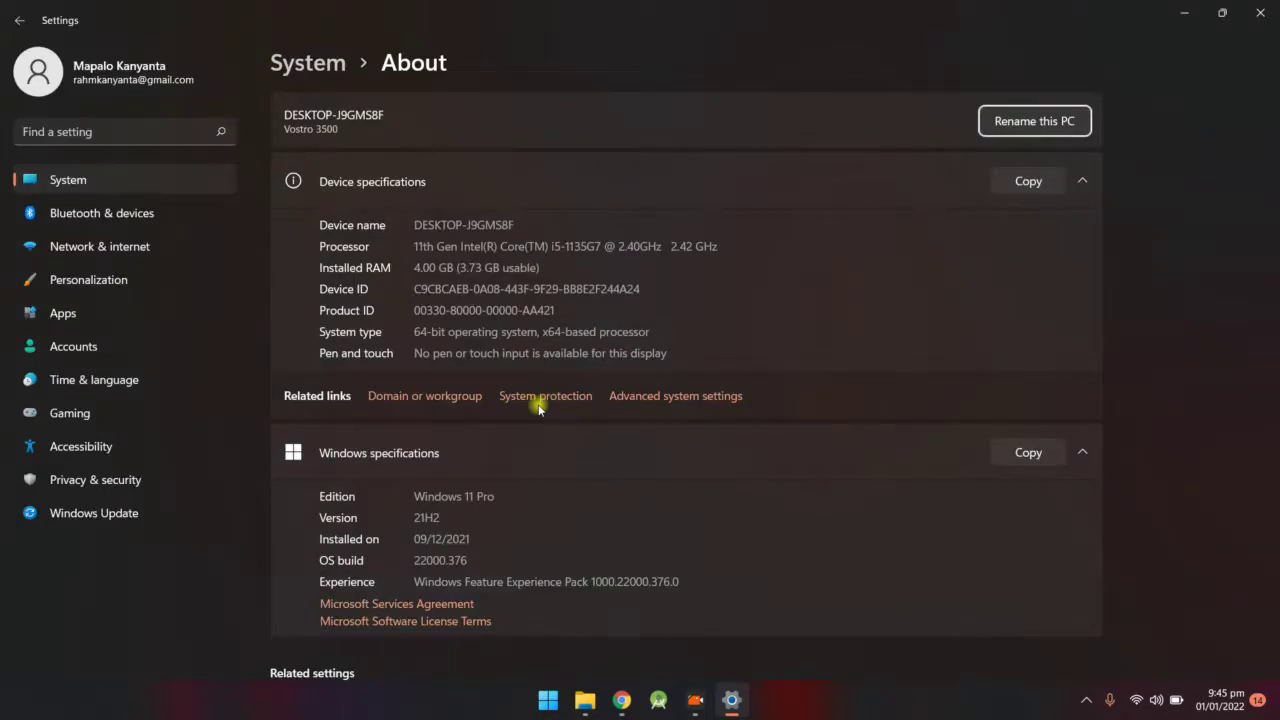
{"action": "left_click", "coordinate": [701, 398]}
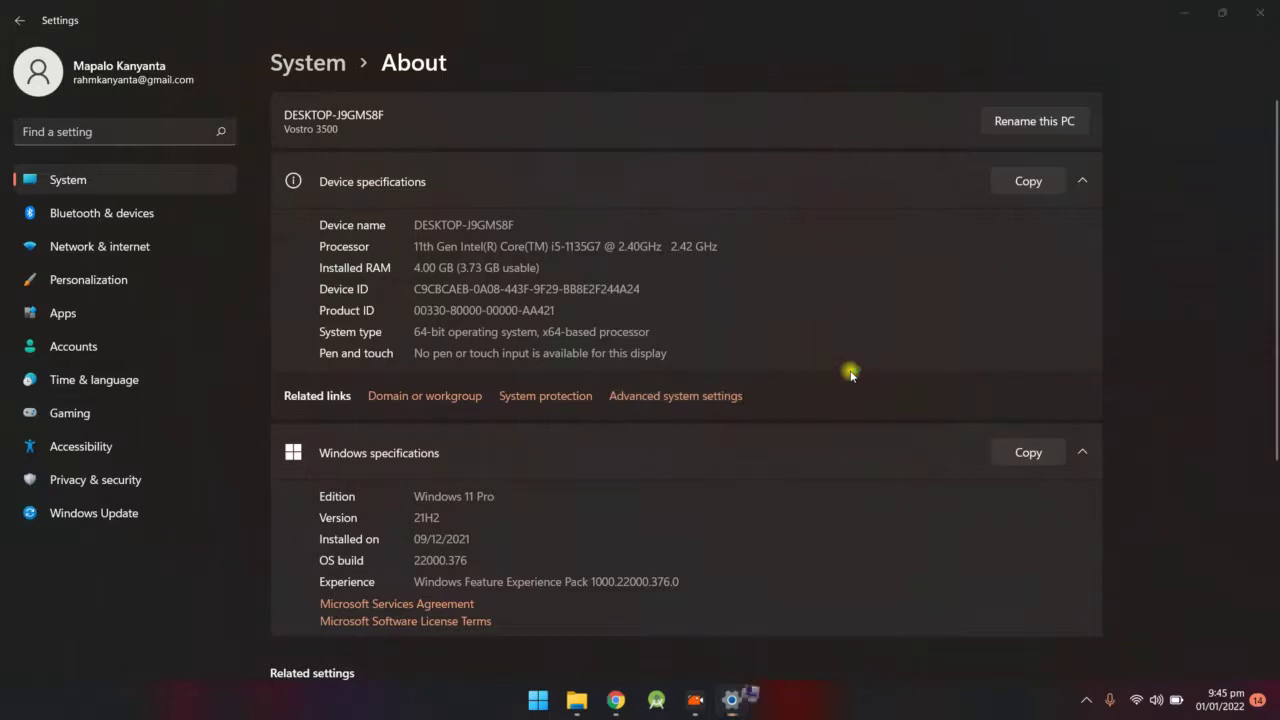
{"action": "left_click", "coordinate": [316, 382]}
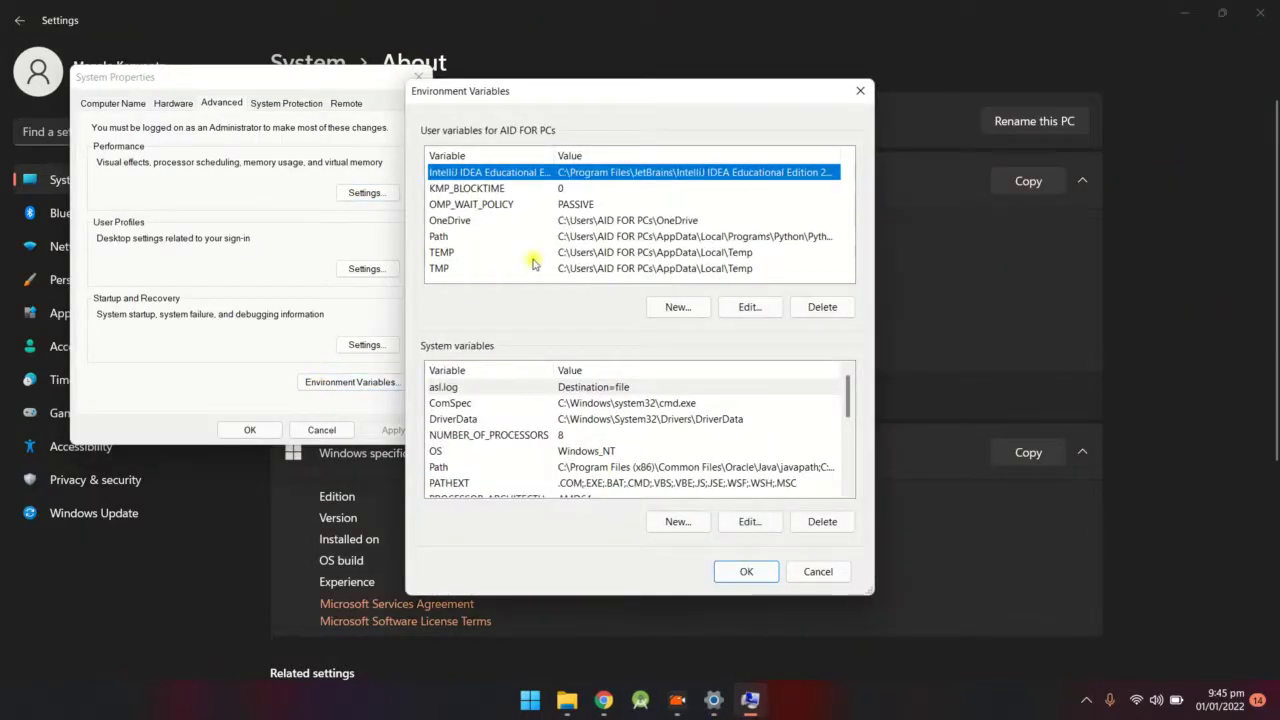
Add C:\Program Files\Java\jdk1.8.0_311\bin as a new entry in the user Path variable and save the environment and system settings.
{"action": "left_click", "coordinate": [585, 237]}
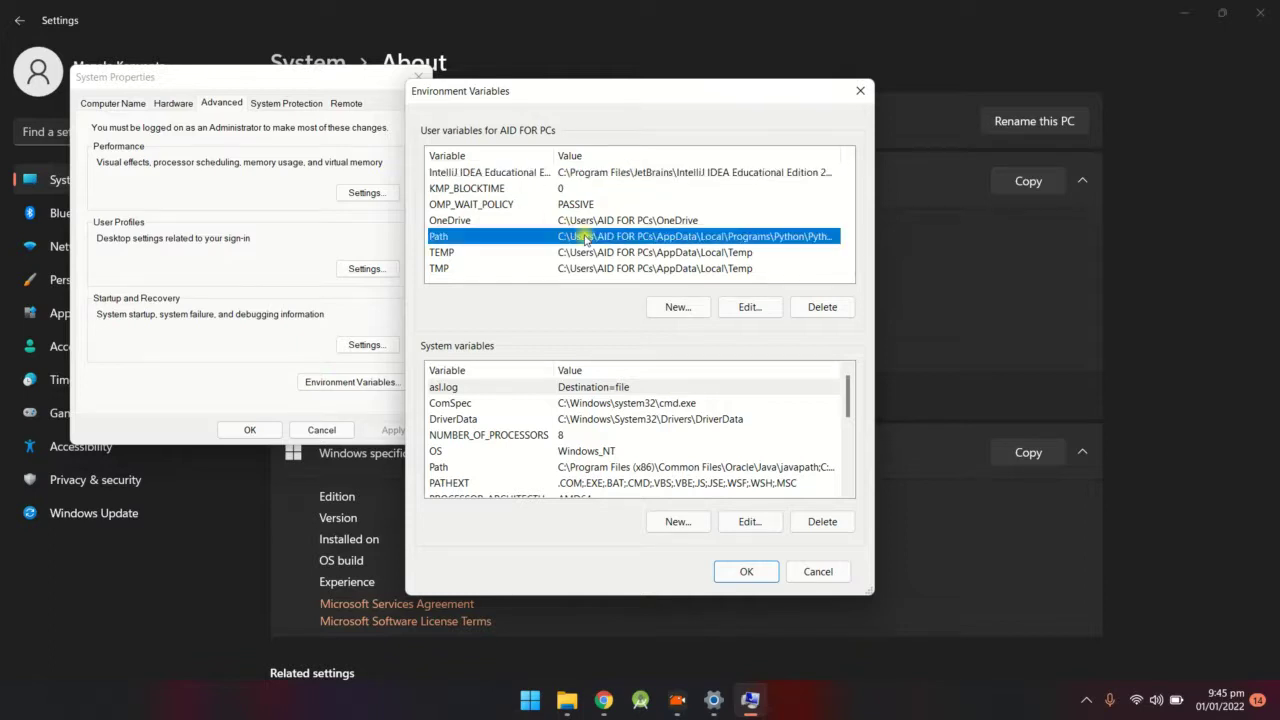
{"action": "left_click", "coordinate": [748, 304]}
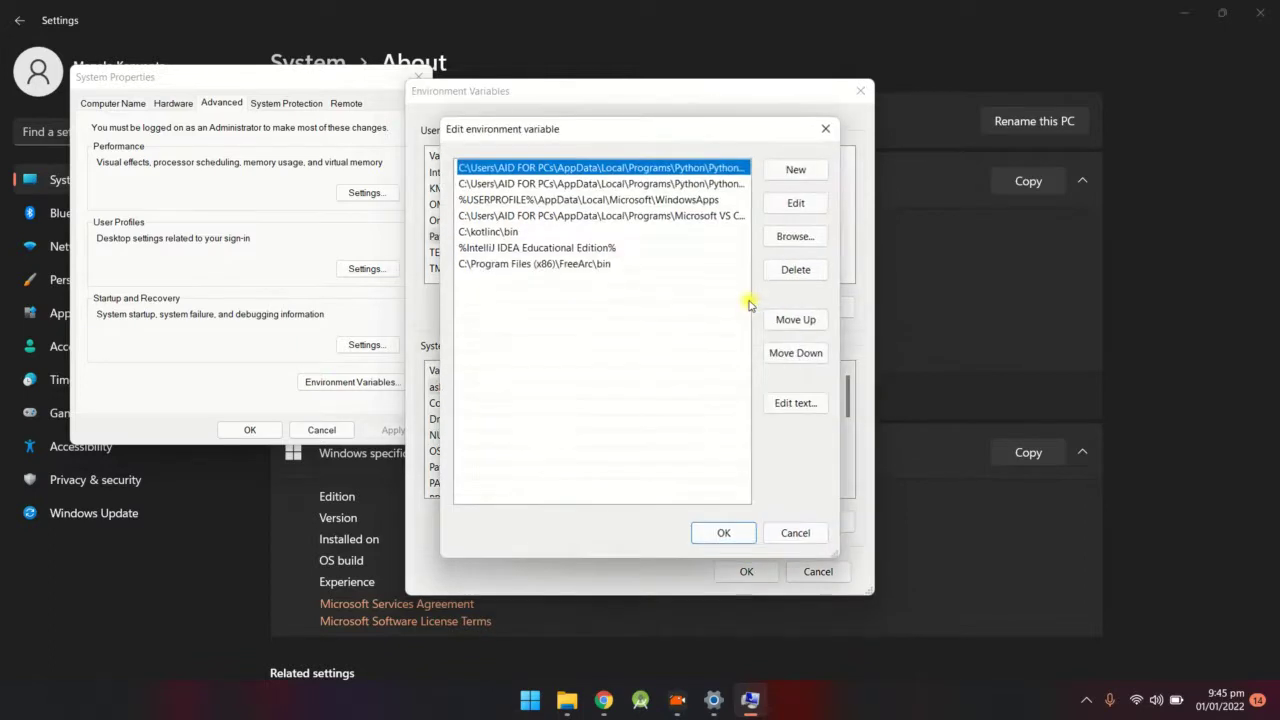
{"action": "left_click", "coordinate": [806, 172]}
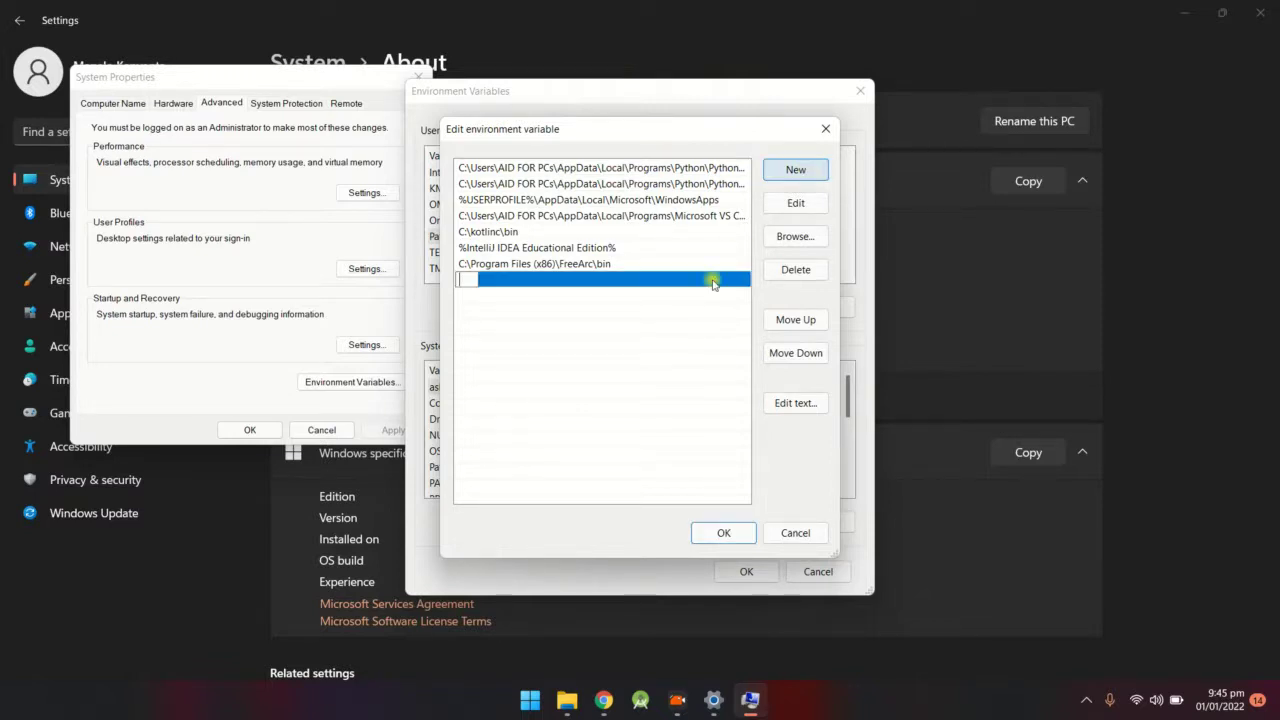
{"action": "key", "text": "ctrl+v"}
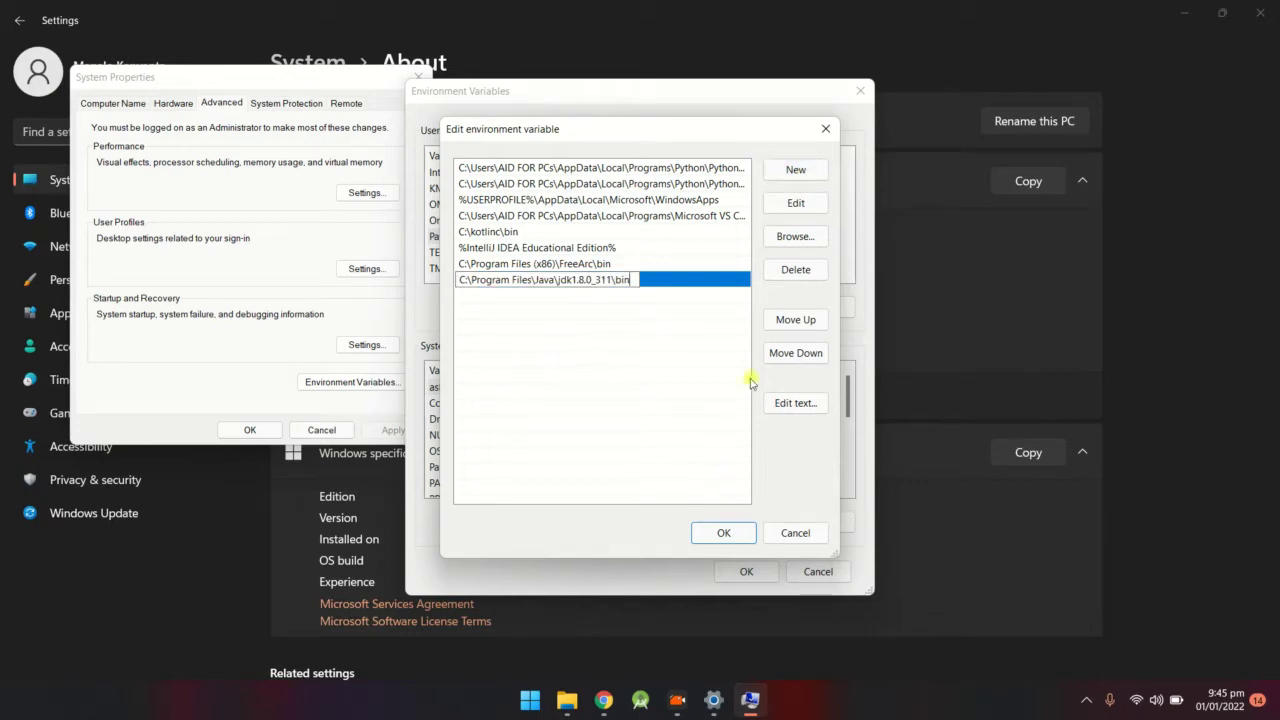
{"action": "left_click", "coordinate": [740, 533]}
{"action": "left_click", "coordinate": [738, 570]}
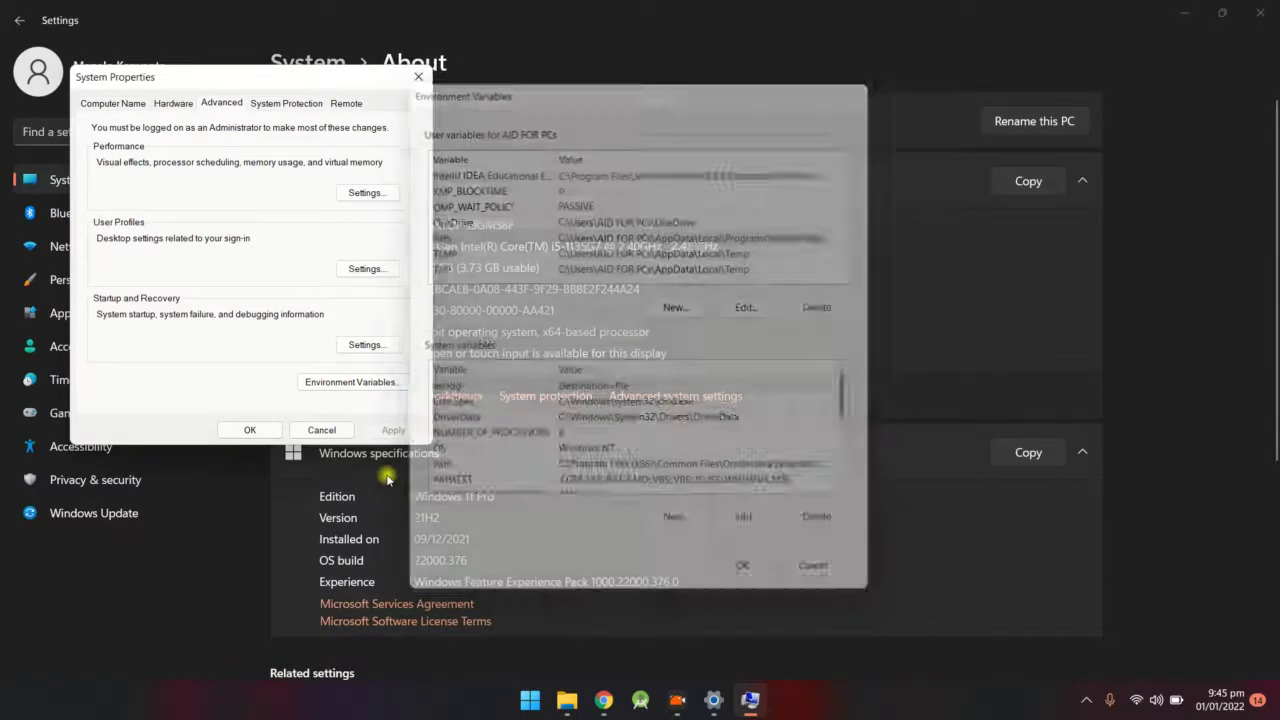
{"action": "left_click", "coordinate": [252, 430]}
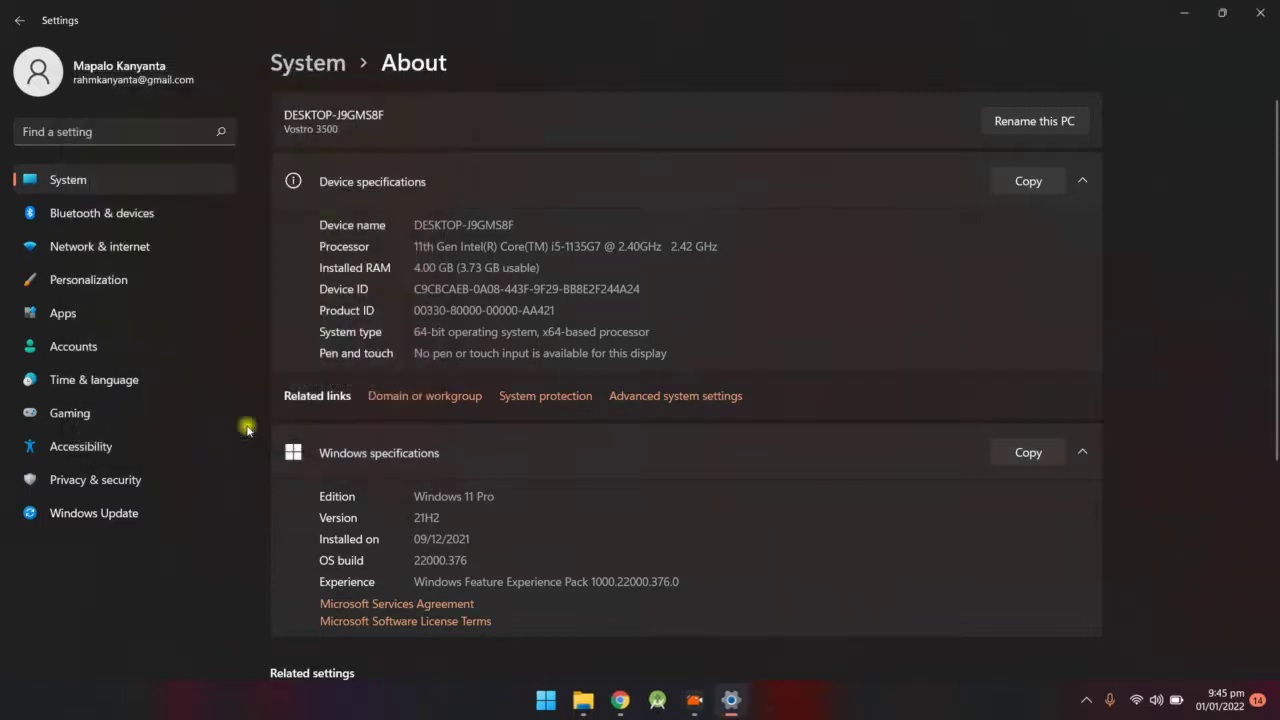
Close the system settings and look inside the Android folder on Local Disk (C:) in File Explorer for the Sdk folder.
{"action": "left_click", "coordinate": [1260, 12]}
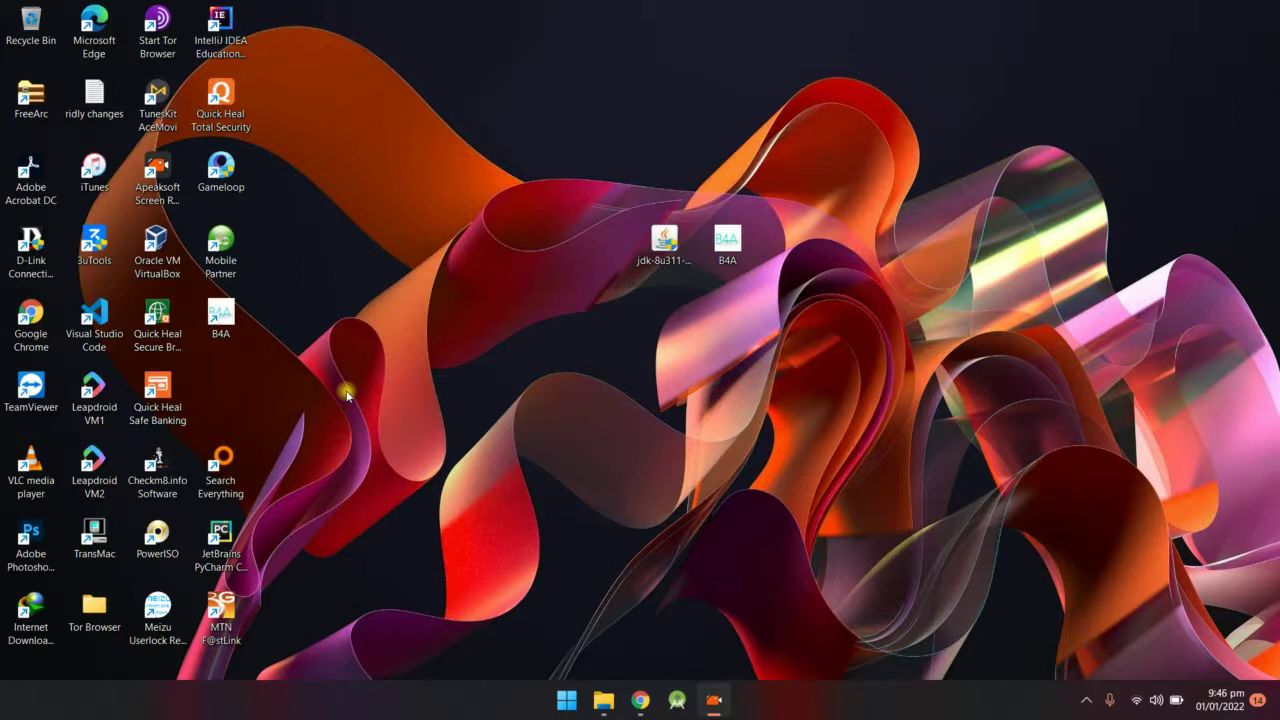
{"action": "left_click", "coordinate": [604, 703]}
{"action": "left_click", "coordinate": [684, 612]}
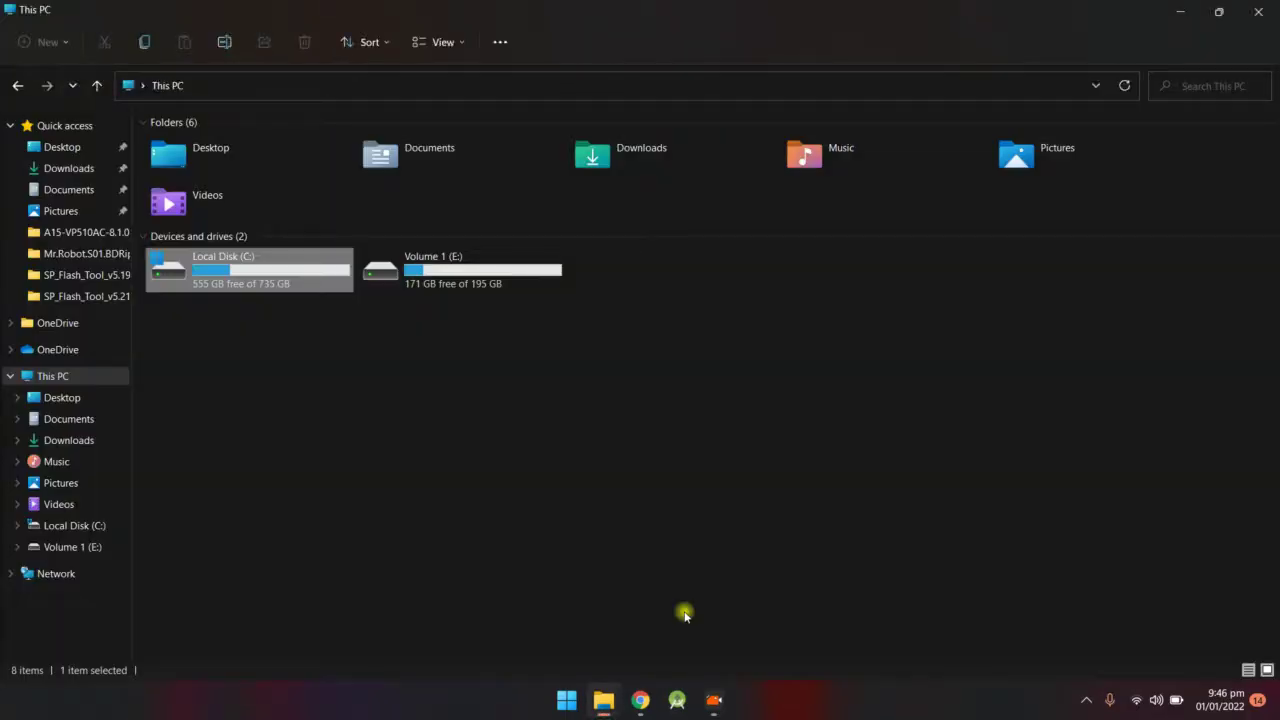
{"action": "left_click", "coordinate": [252, 275]}
{"action": "double_click", "coordinate": [252, 275]}
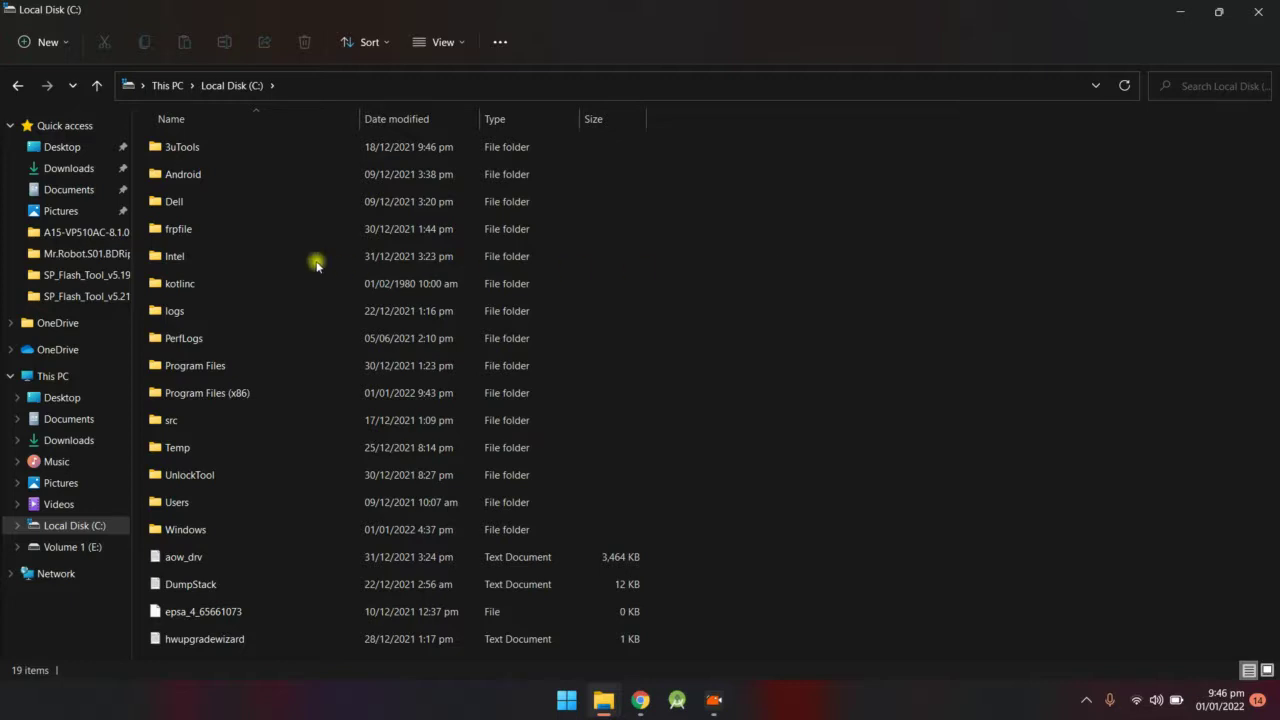
{"action": "left_click", "coordinate": [313, 172]}
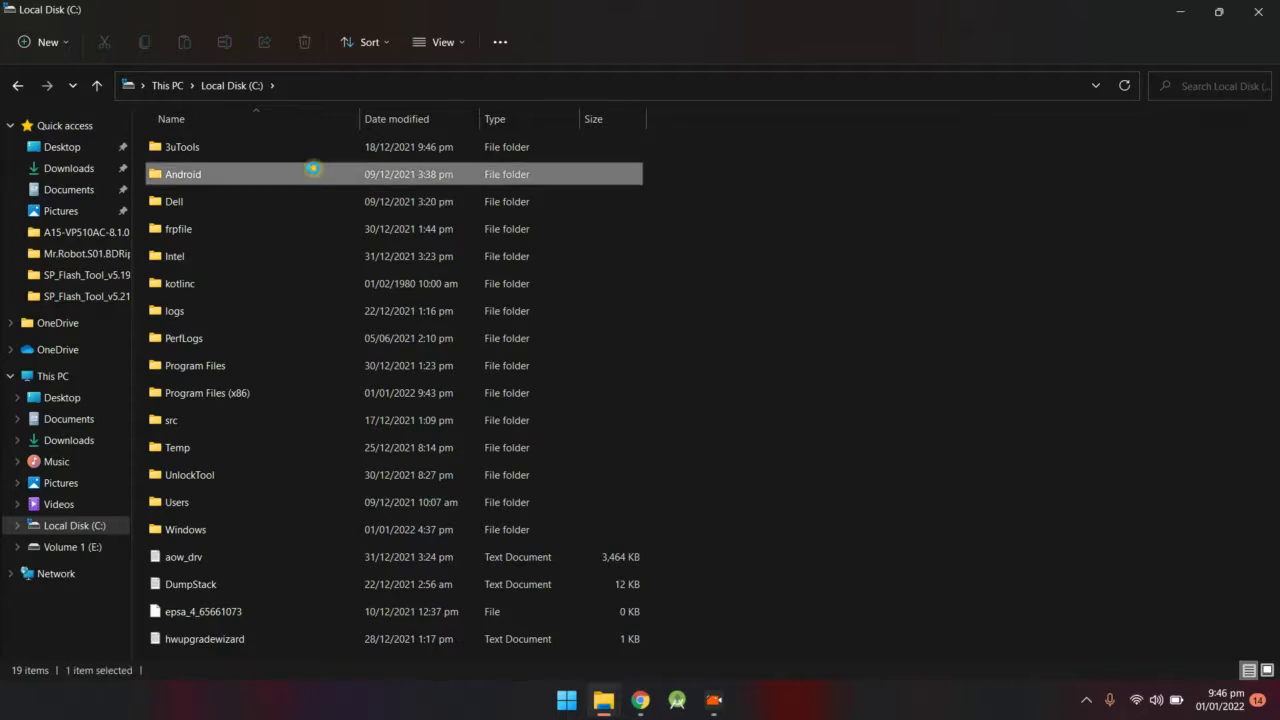
{"action": "key", "text": "Return"}
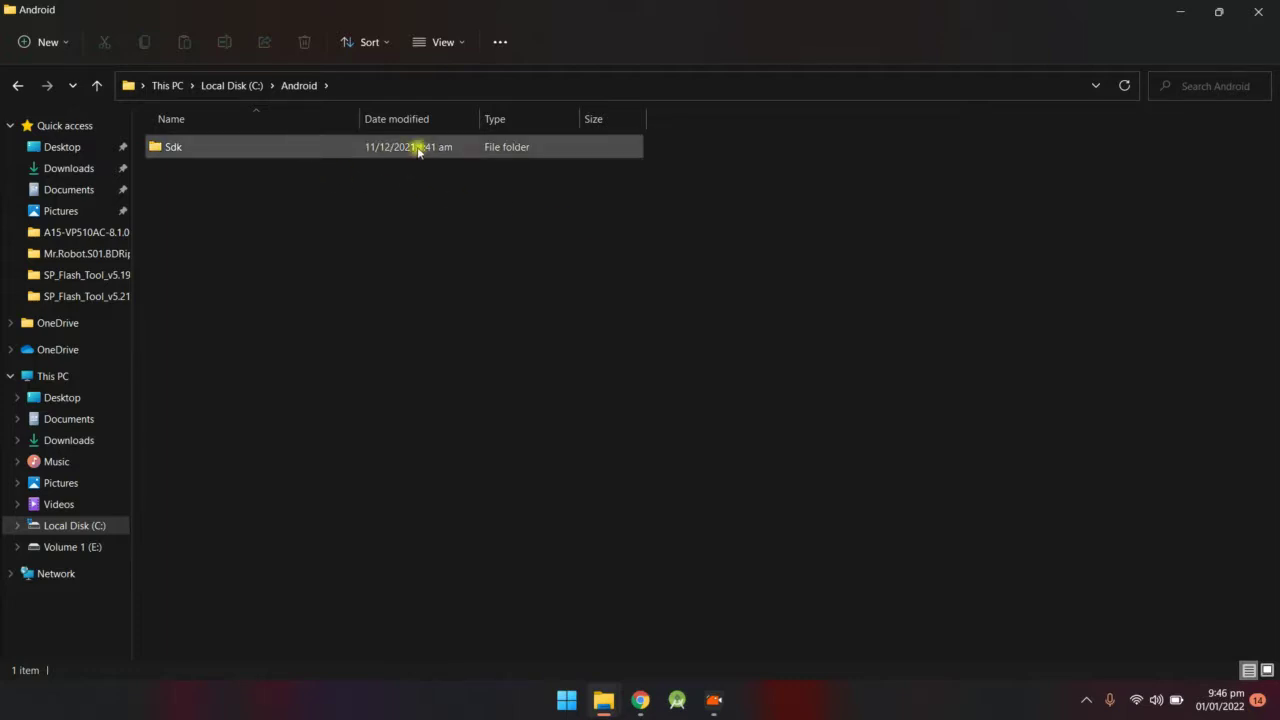
{"action": "left_click", "coordinate": [1174, 10]}
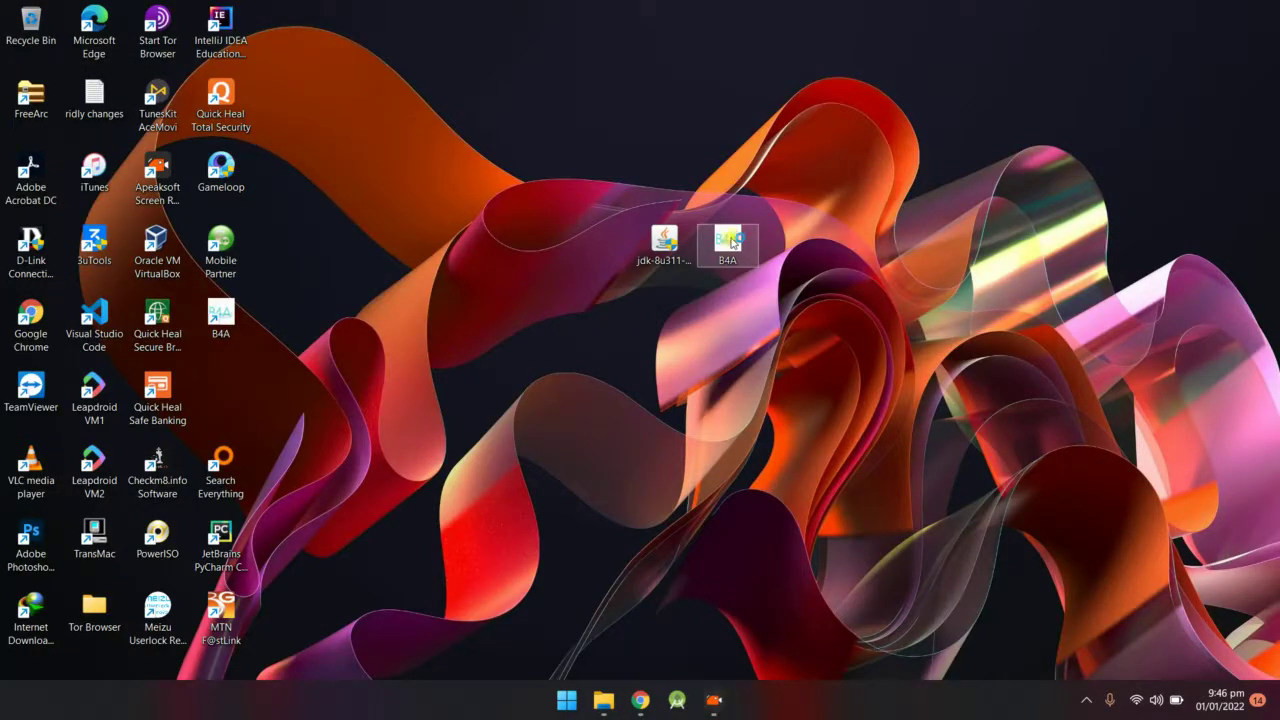
Launch B4A and apply the MetroDark IDE theme with the VibrantInk code editor theme.
{"action": "left_click", "coordinate": [221, 318]}
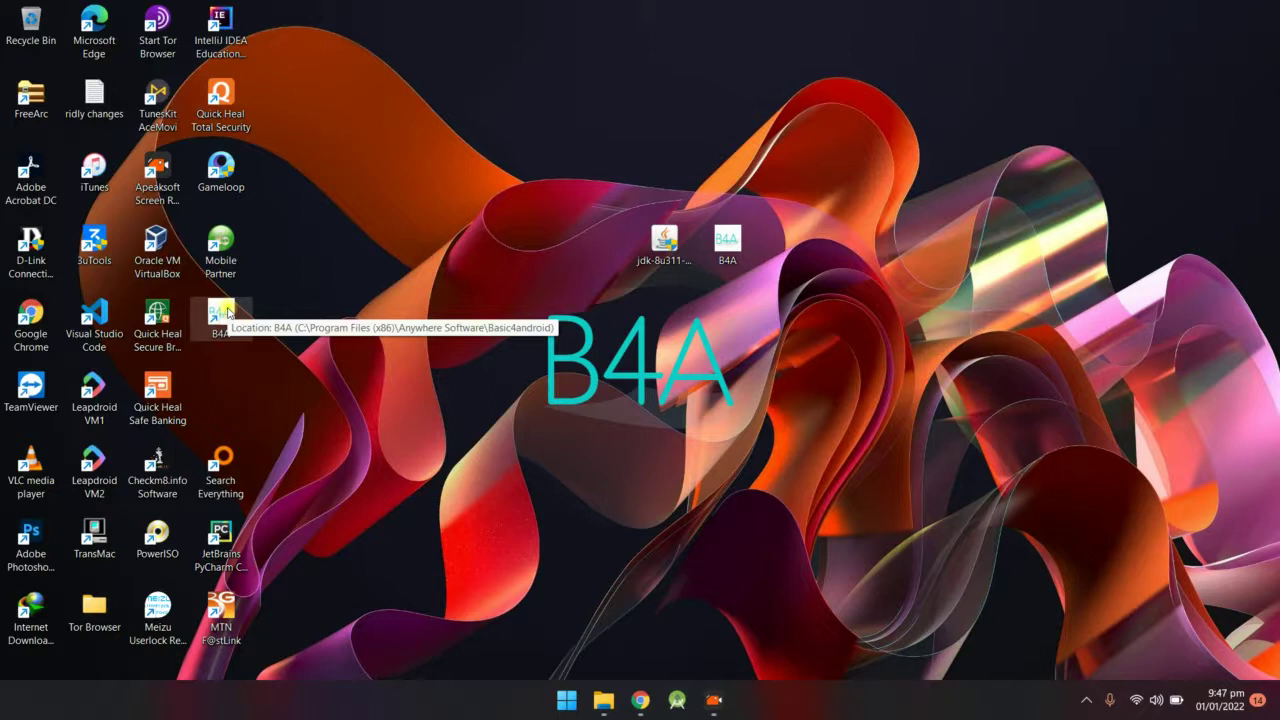
{"action": "double_click", "coordinate": [226, 313]}
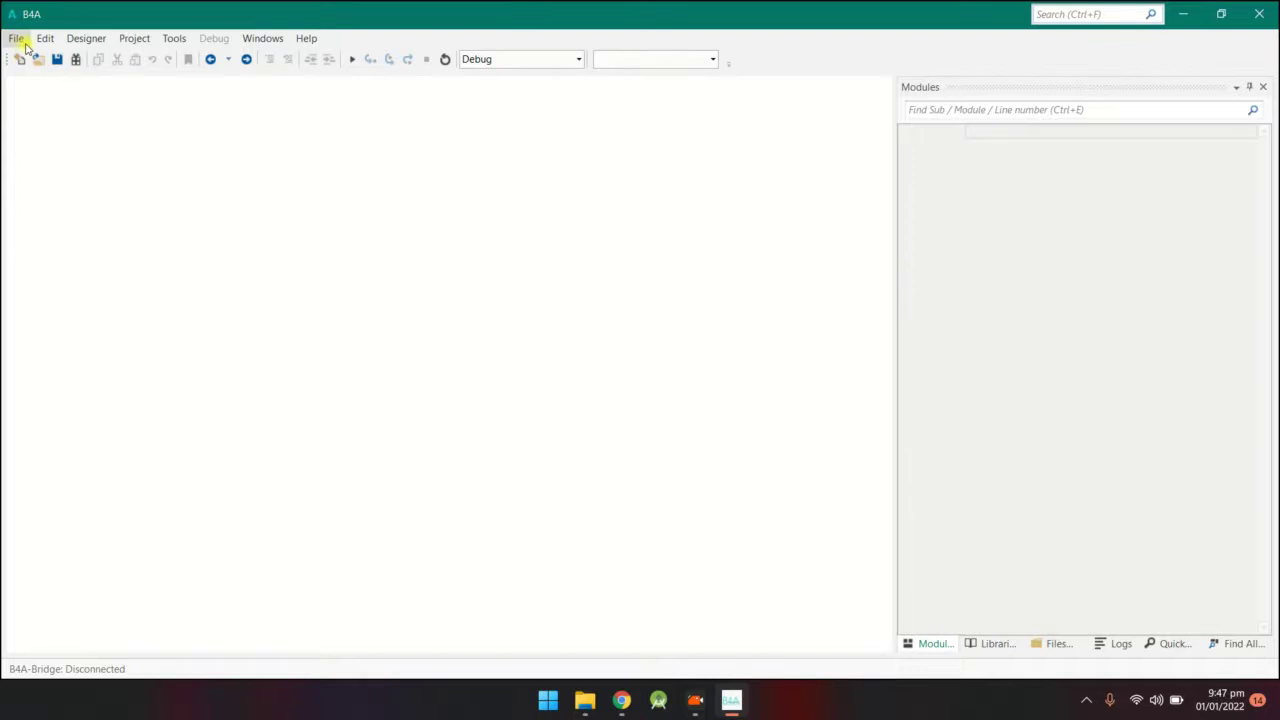
{"action": "left_click", "coordinate": [181, 44]}
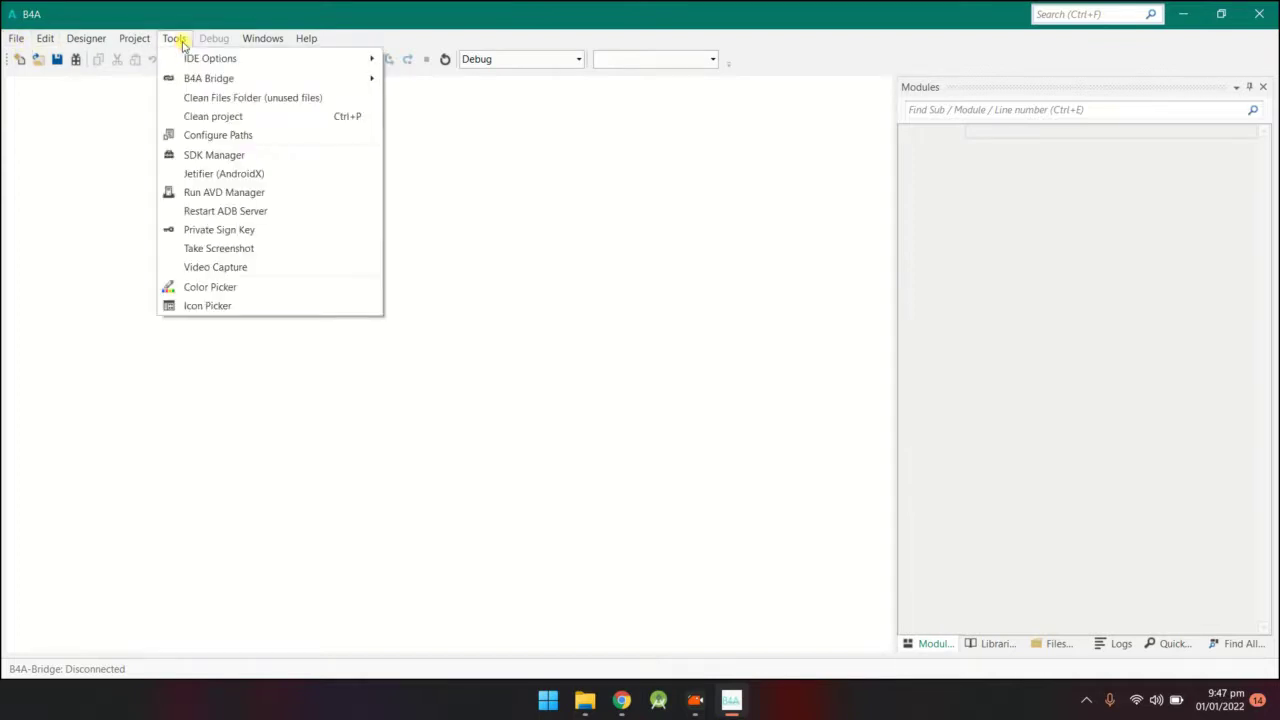
{"action": "mouse_move", "coordinate": [205, 62]}
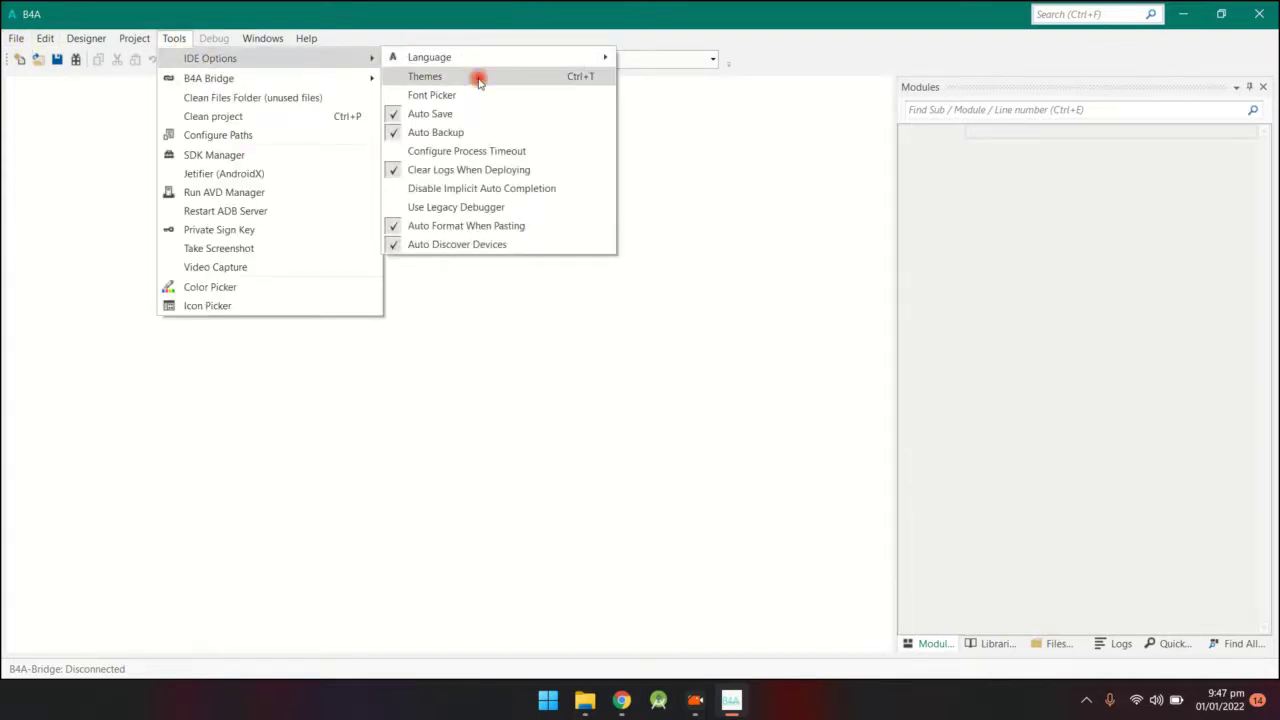
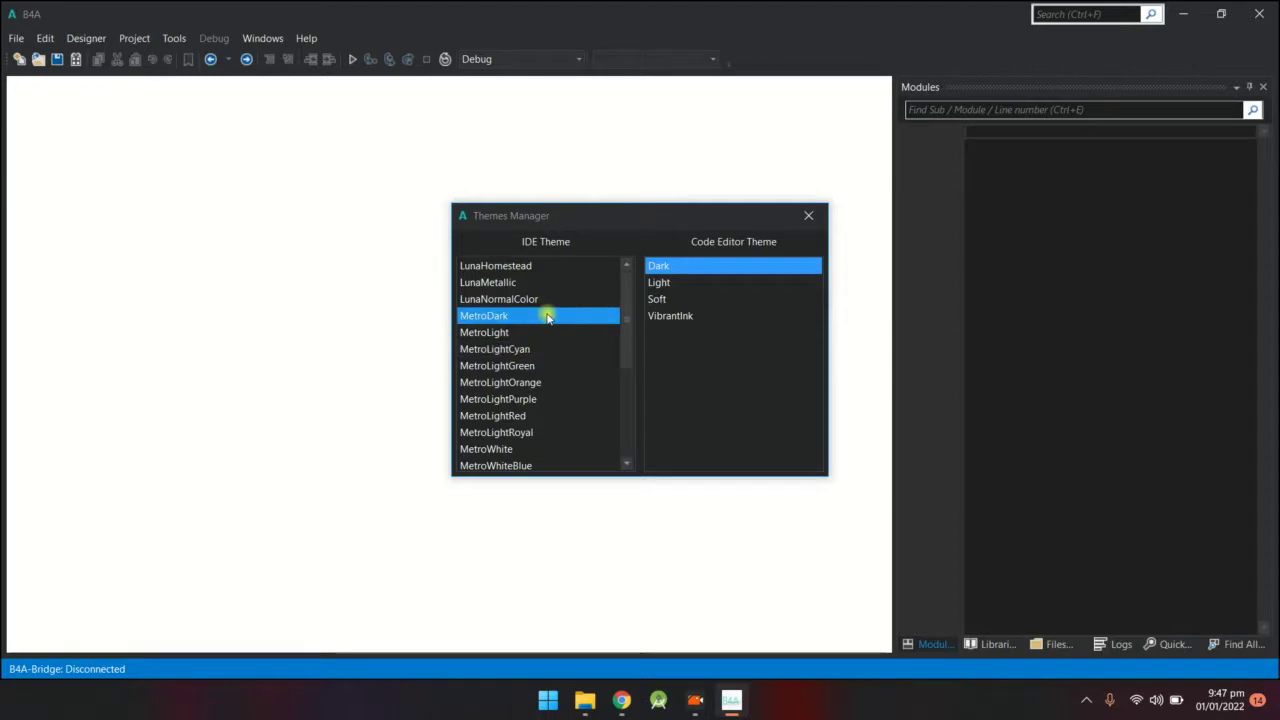
{"action": "scroll", "coordinate": [552, 400], "scroll_direction": "down", "scroll_amount": 4}
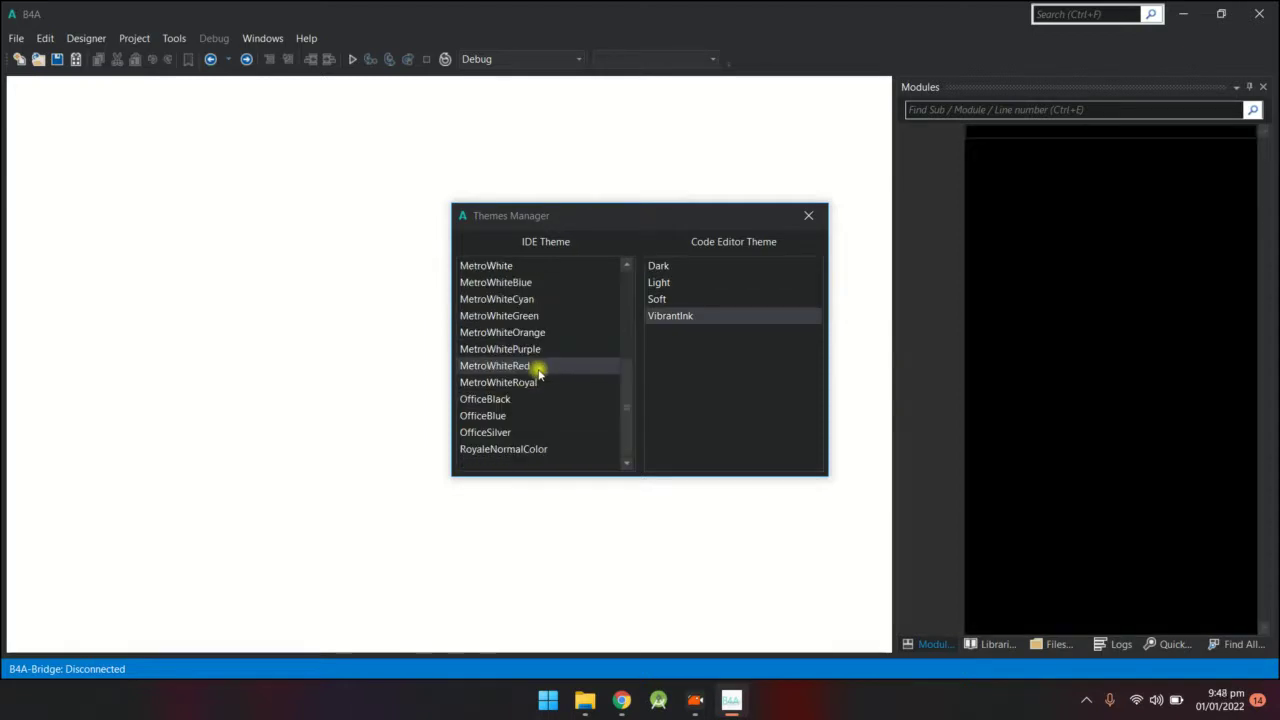
{"action": "left_click", "coordinate": [808, 218]}
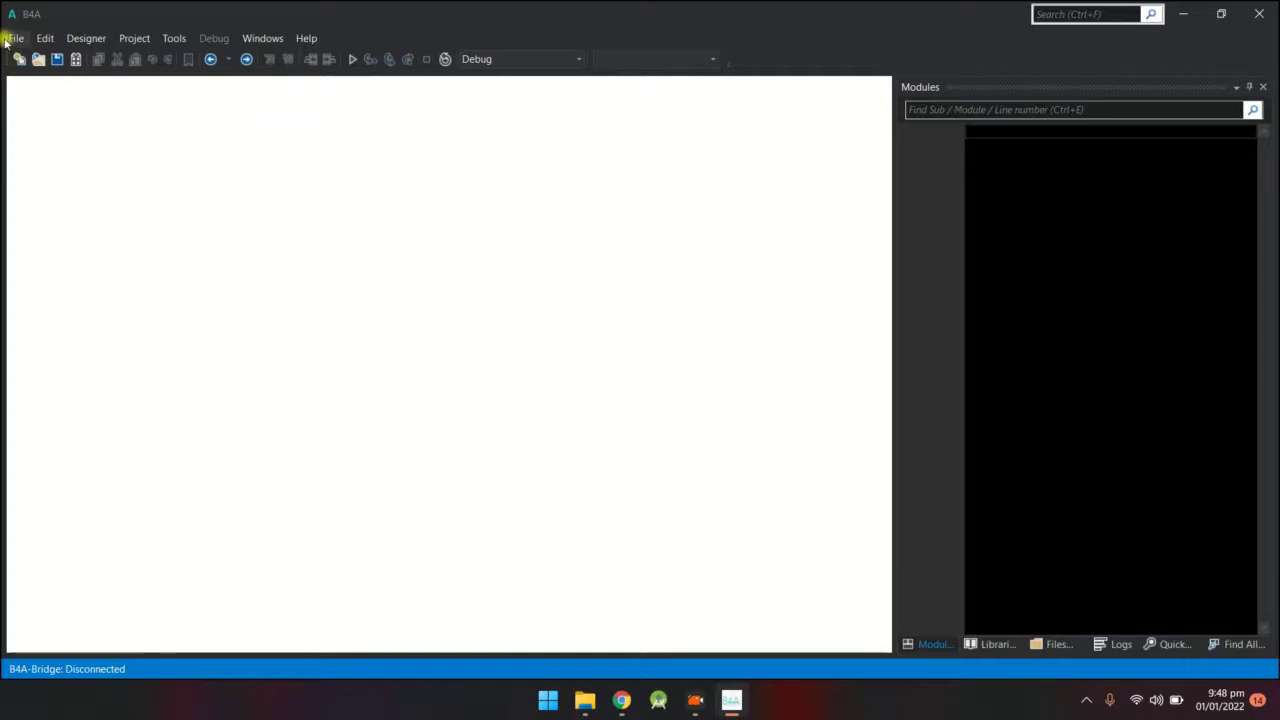
Open the B4A paths configuration and clear the javac.exe path.
{"action": "left_click", "coordinate": [7, 39]}
{"action": "mouse_move", "coordinate": [45, 42]}
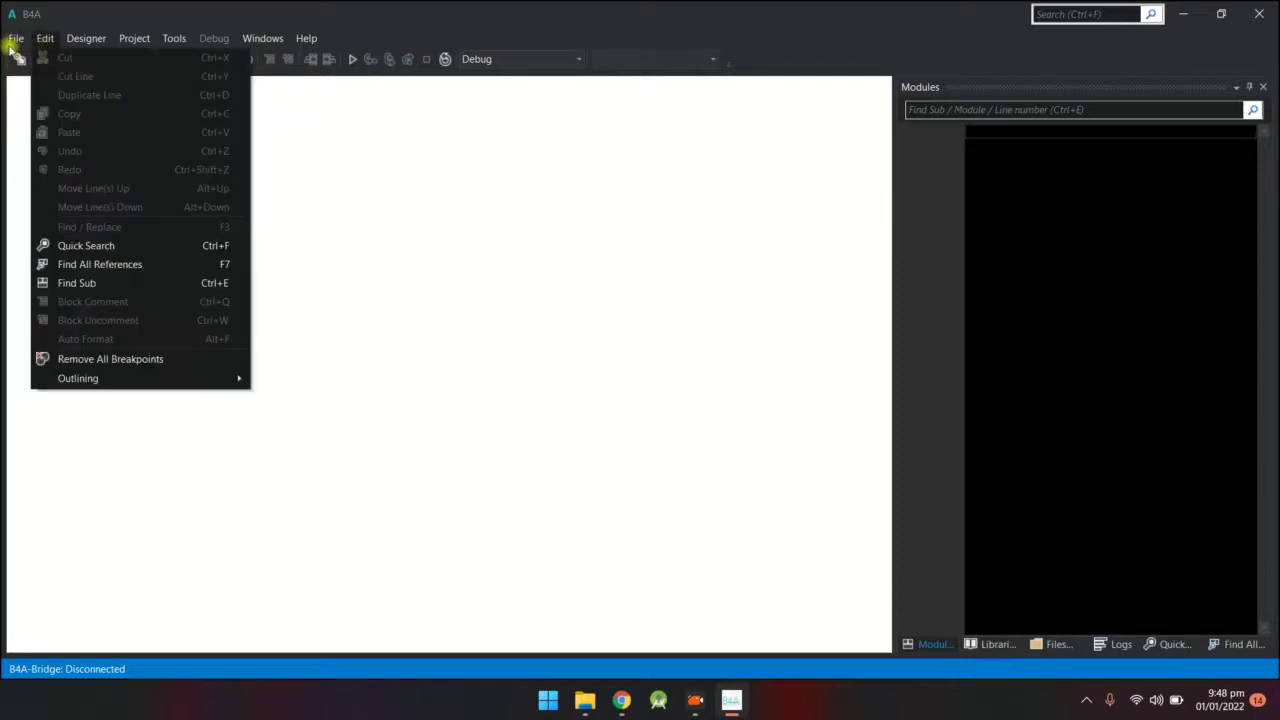
{"action": "left_click", "coordinate": [161, 44]}
{"action": "left_click", "coordinate": [163, 43]}
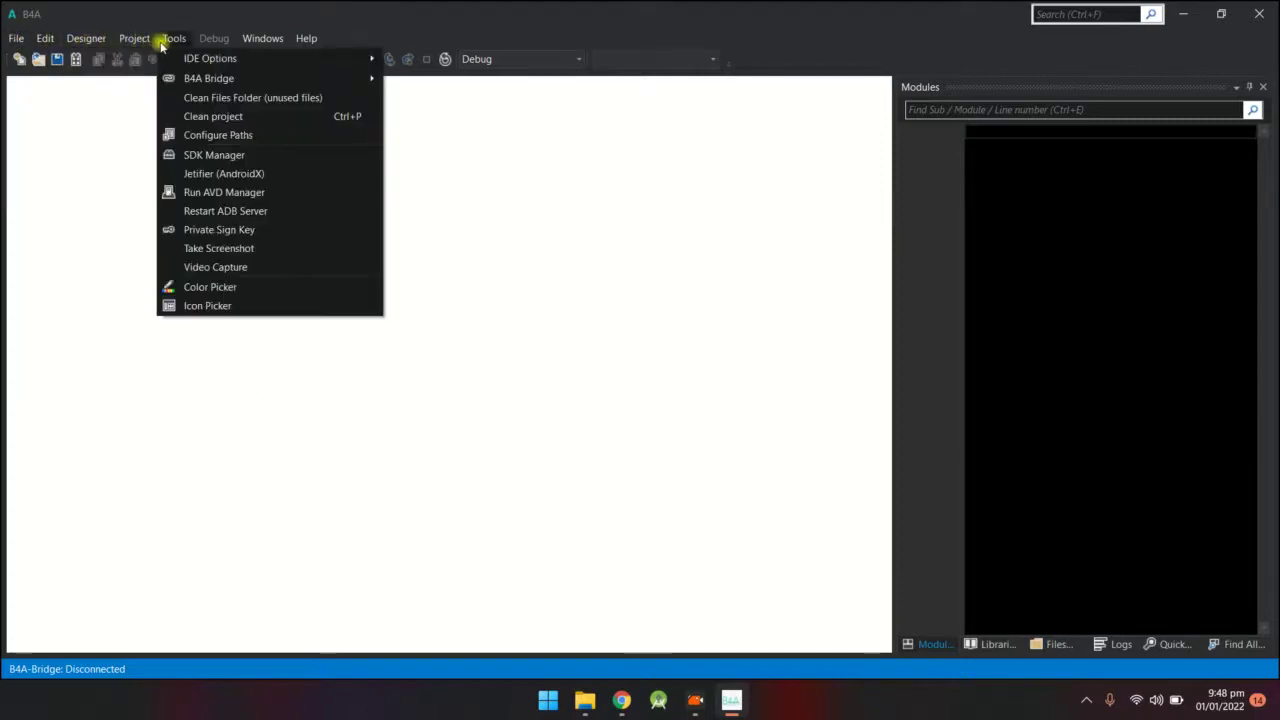
{"action": "left_click", "coordinate": [232, 136]}
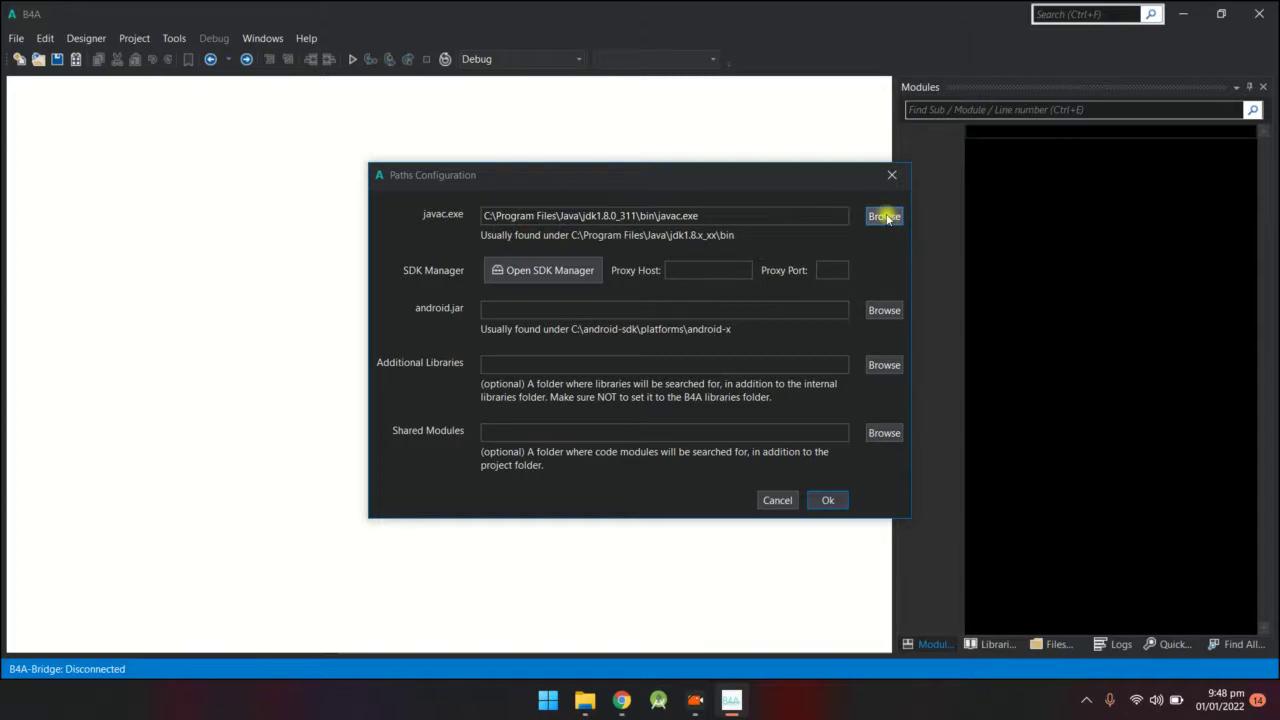
{"action": "left_click_drag", "start_coordinate": [700, 214], "coordinate": [464, 219]}
{"action": "key", "text": "BackSpace"}
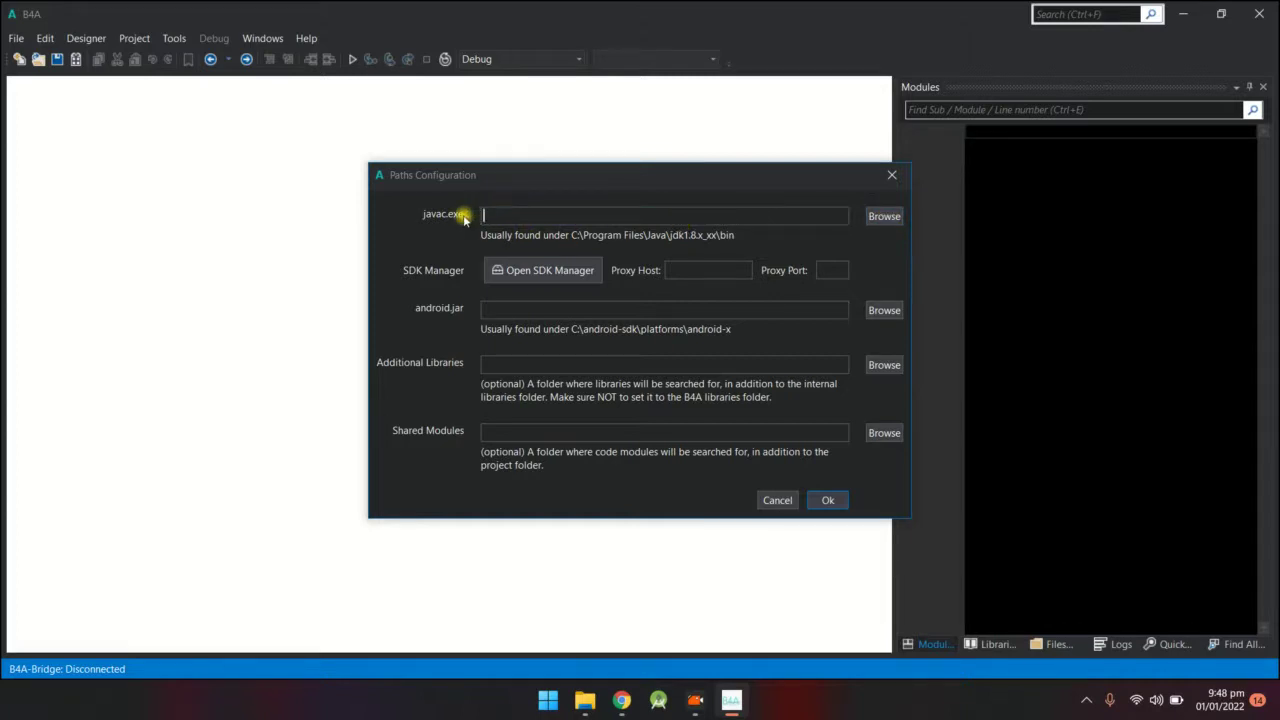
Browse to javac.exe and set its path to C:\Program Files\Java\jdk1.8.0_311\bin\javac.exe.
{"action": "left_click", "coordinate": [889, 225]}
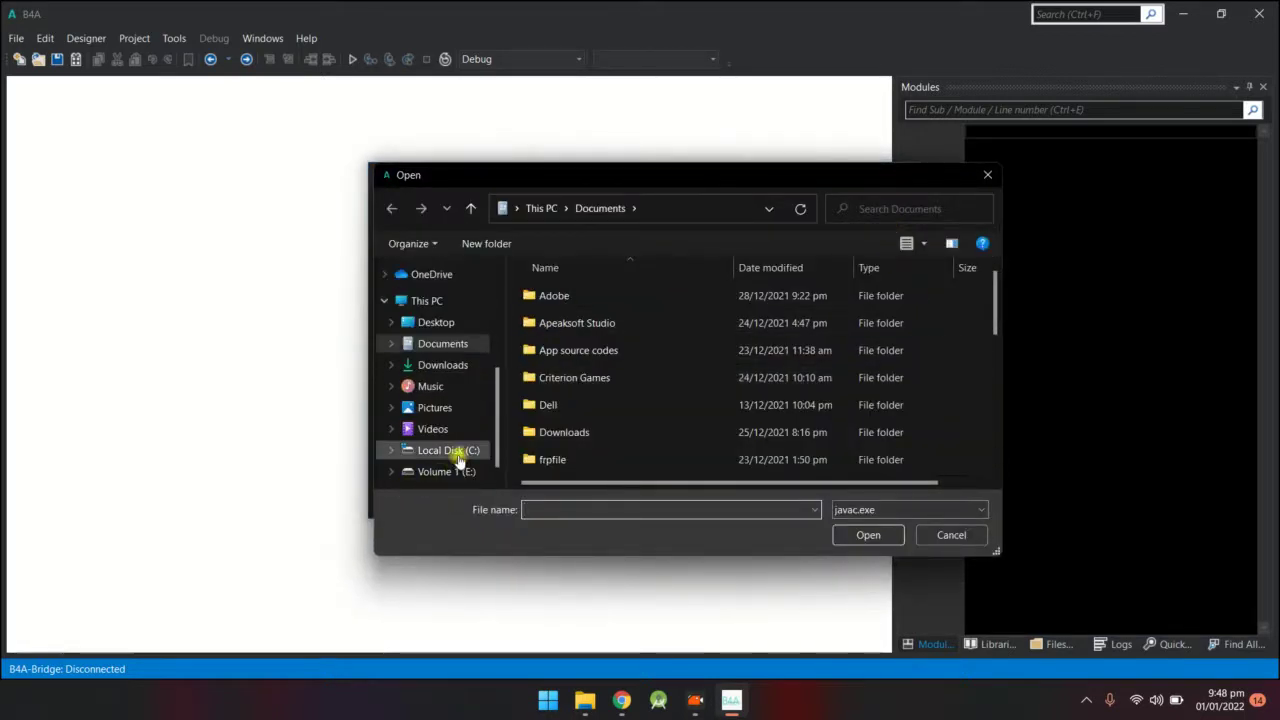
{"action": "left_click", "coordinate": [455, 452]}
{"action": "scroll", "coordinate": [608, 423], "scroll_direction": "down", "scroll_amount": 1}
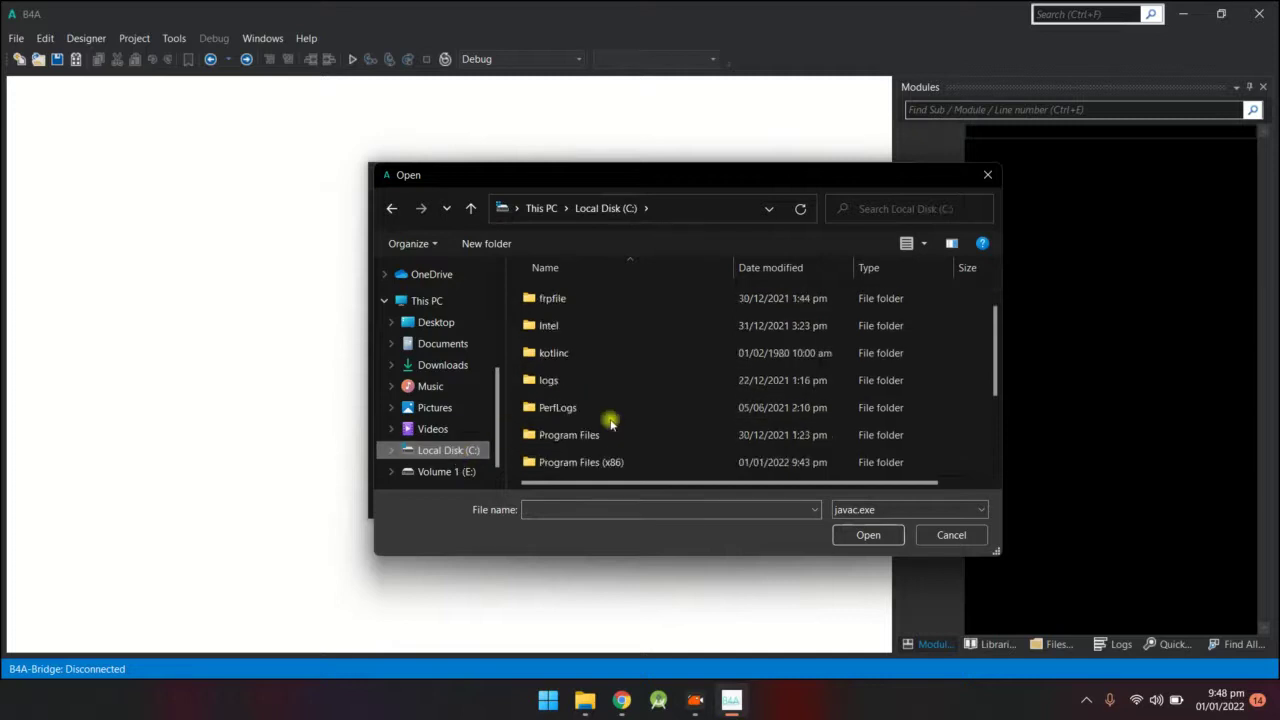
{"action": "double_click", "coordinate": [574, 437]}
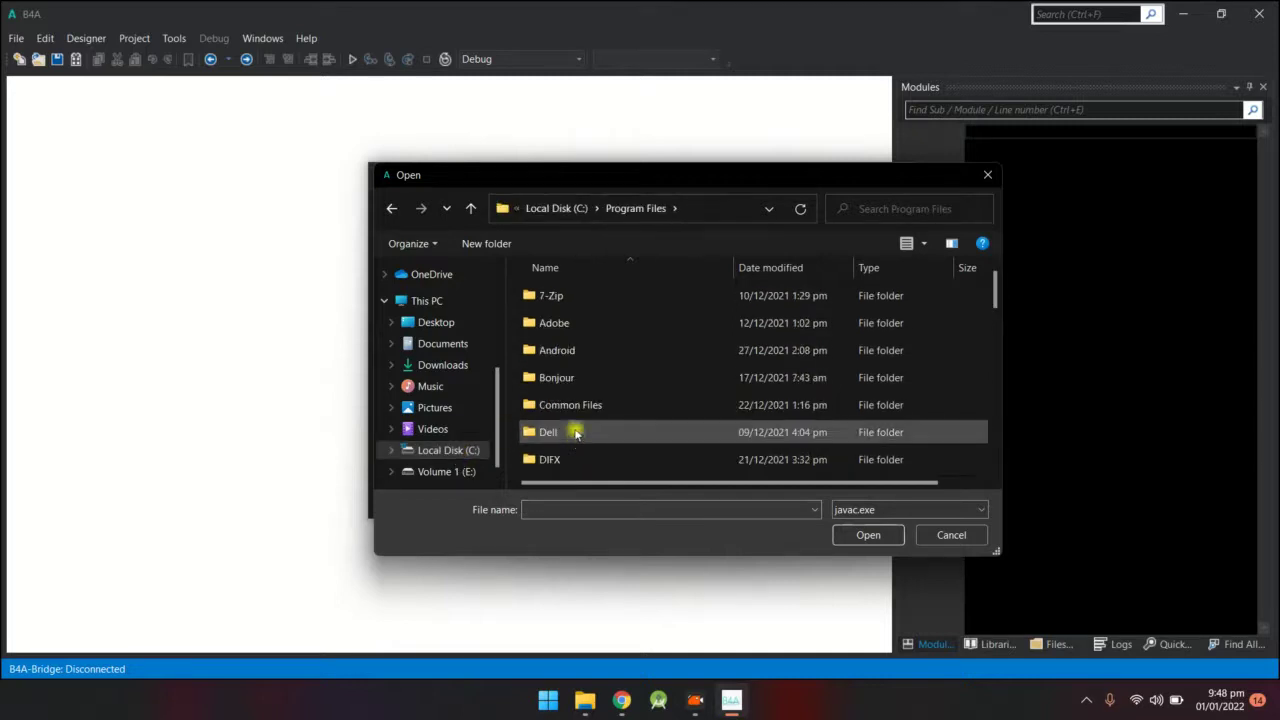
{"action": "scroll", "coordinate": [580, 405], "scroll_direction": "down", "scroll_amount": 2}
{"action": "scroll", "coordinate": [580, 407], "scroll_direction": "down", "scroll_amount": 2}
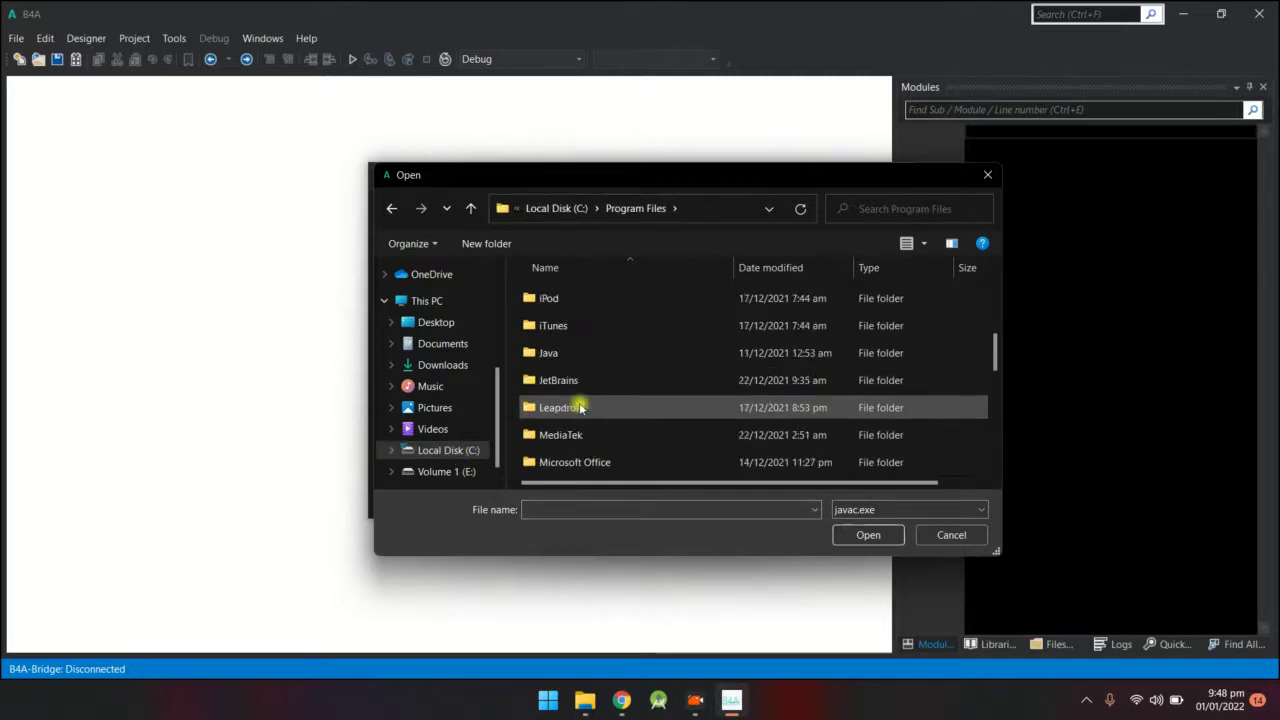
{"action": "double_click", "coordinate": [584, 356]}
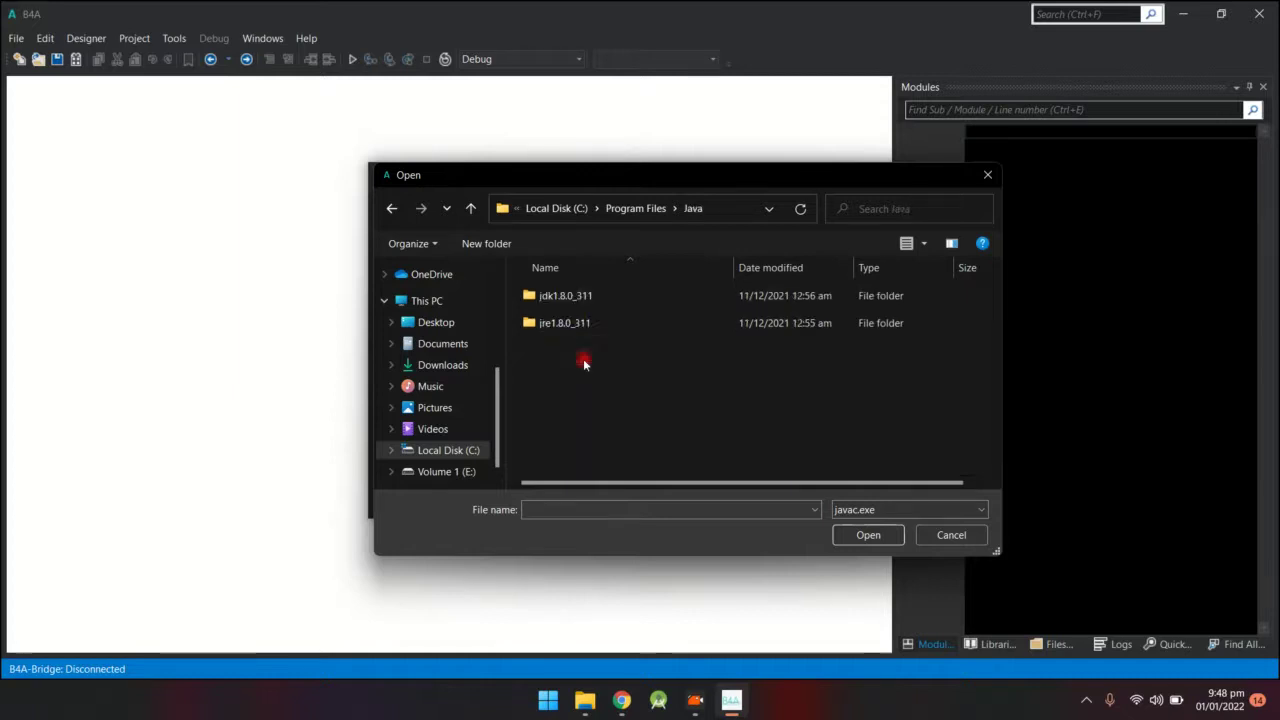
{"action": "double_click", "coordinate": [576, 300]}
{"action": "double_click", "coordinate": [576, 300]}
{"action": "left_click", "coordinate": [576, 300]}
{"action": "double_click", "coordinate": [575, 300]}
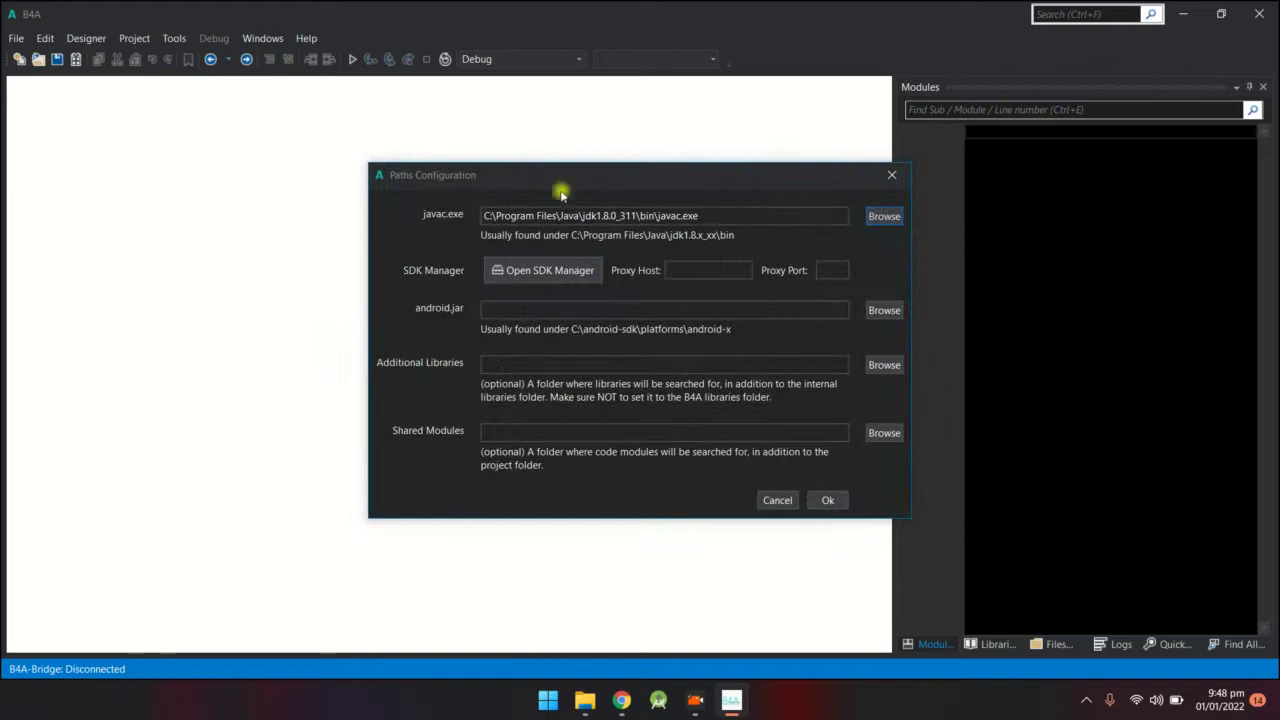
Set the android.jar path to C:\Android\Sdk\platforms\android-32\android.jar and save the paths configuration.
{"action": "left_click", "coordinate": [886, 311]}
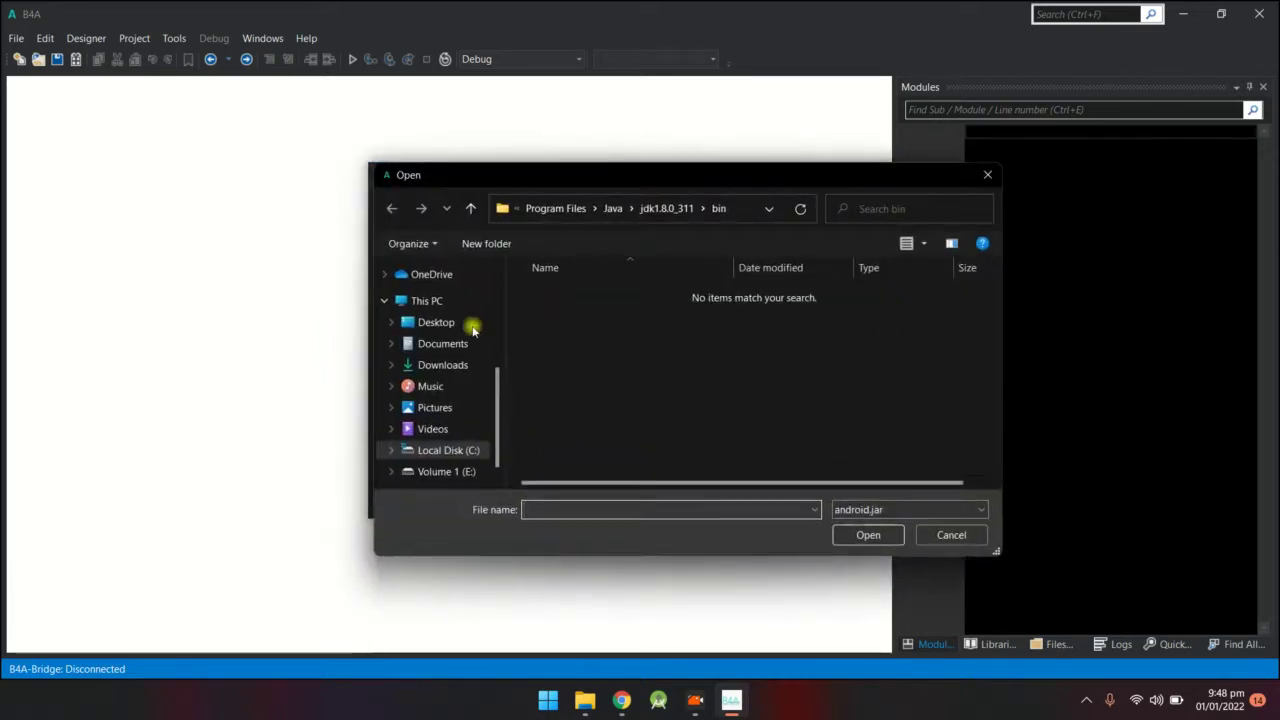
{"action": "left_click", "coordinate": [452, 451]}
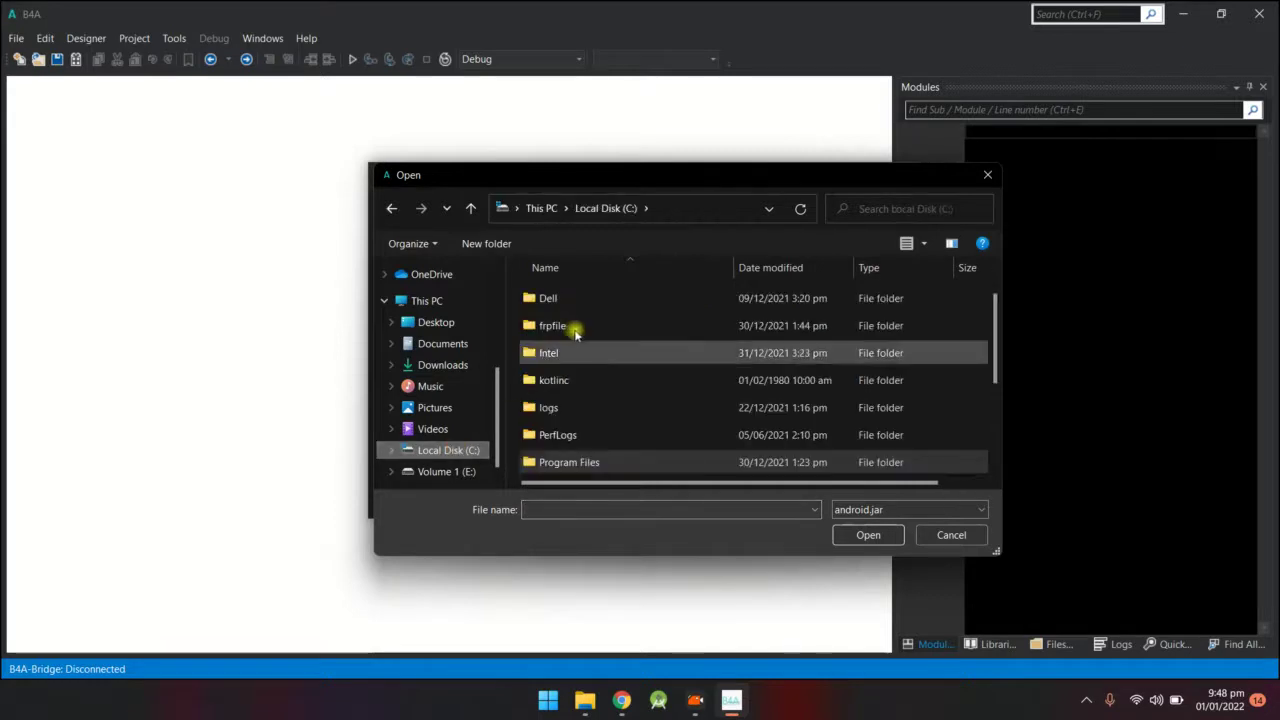
{"action": "double_click", "coordinate": [572, 324]}
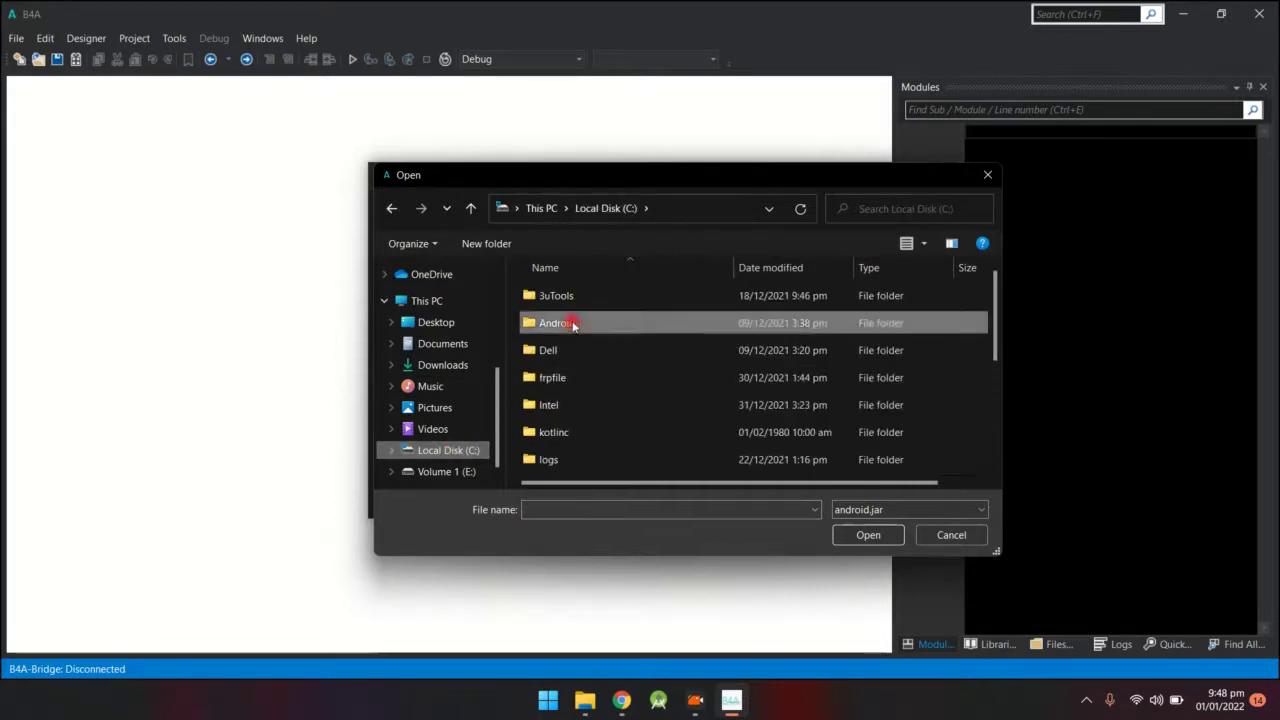
{"action": "double_click", "coordinate": [553, 294]}
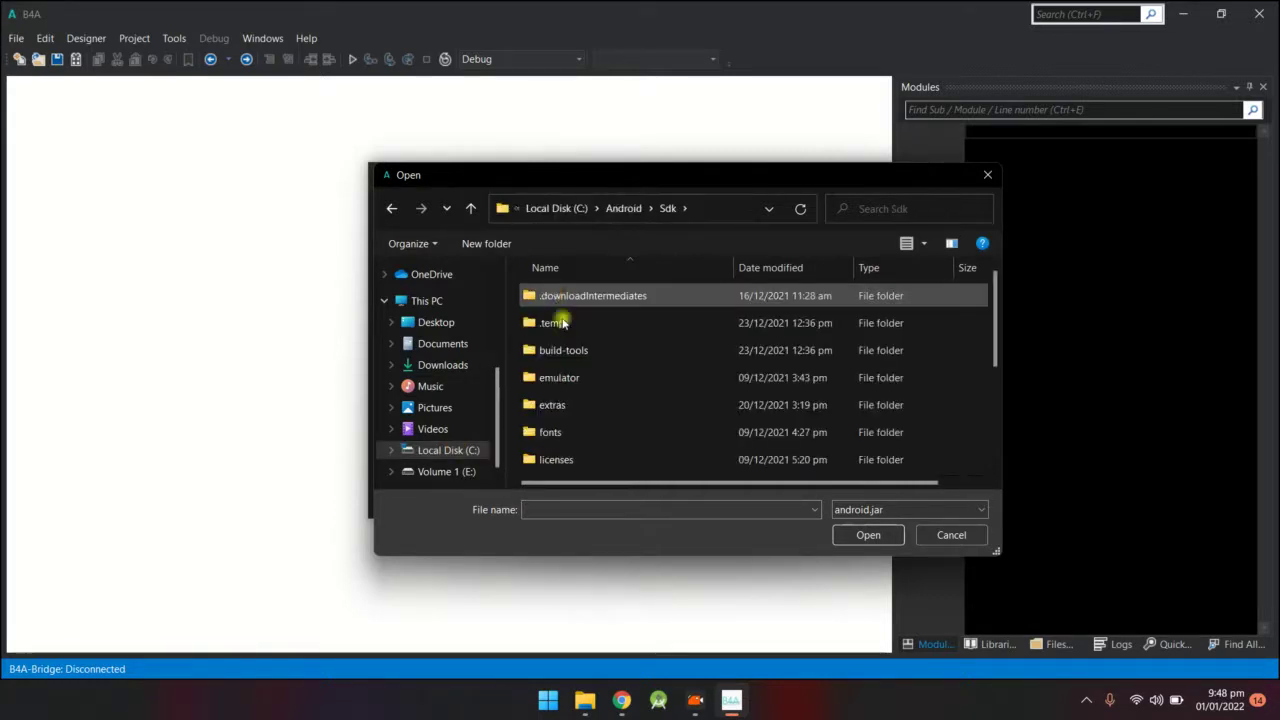
{"action": "scroll", "coordinate": [607, 460], "scroll_direction": "down", "scroll_amount": 1}
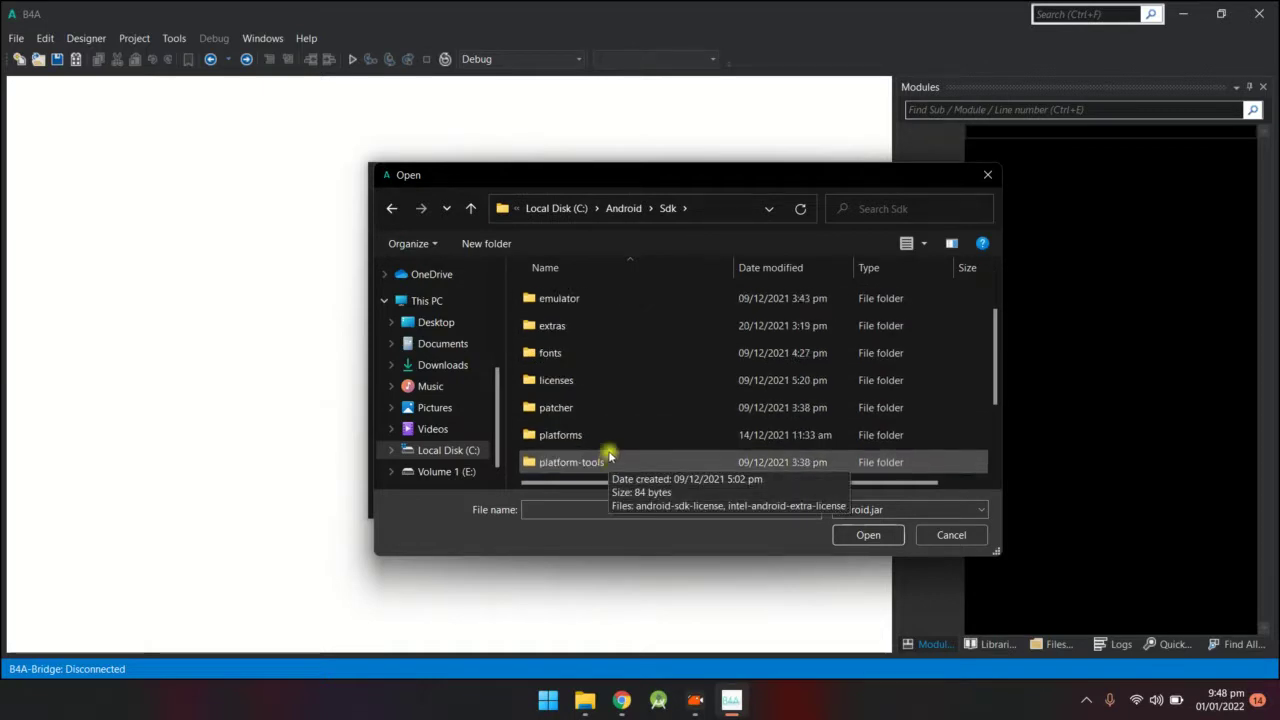
{"action": "double_click", "coordinate": [608, 434]}
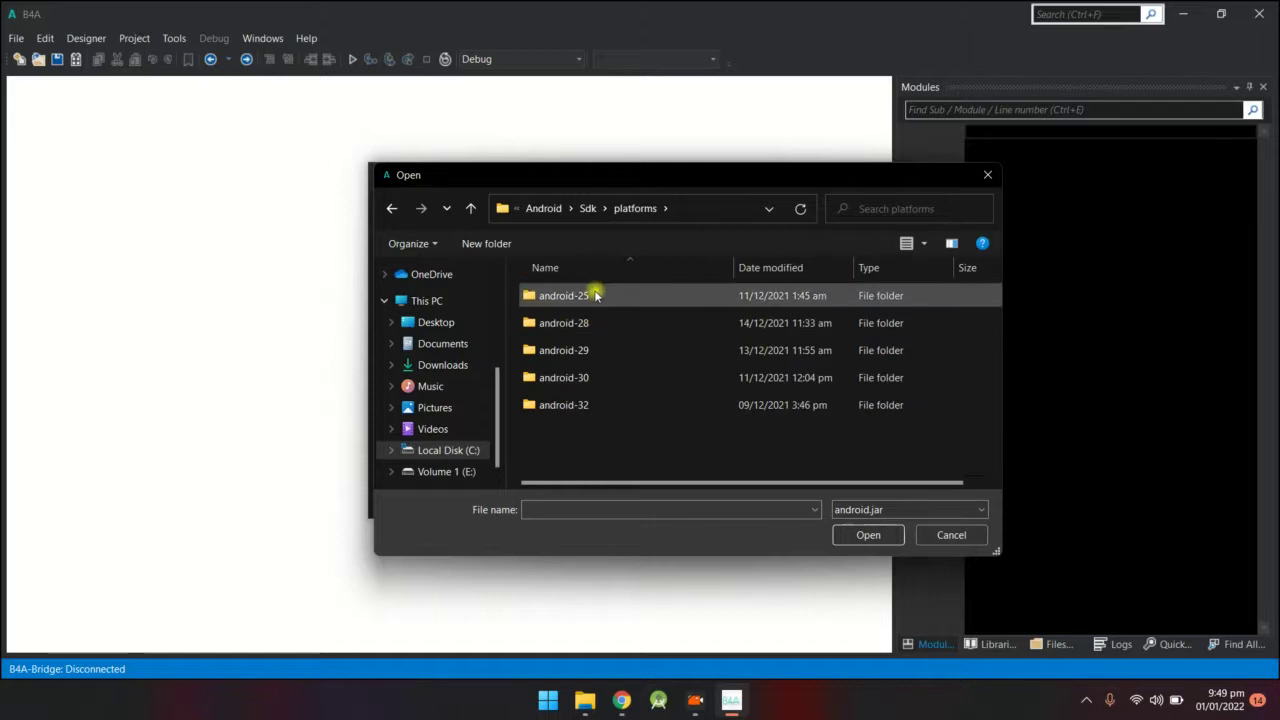
{"action": "double_click", "coordinate": [652, 404]}
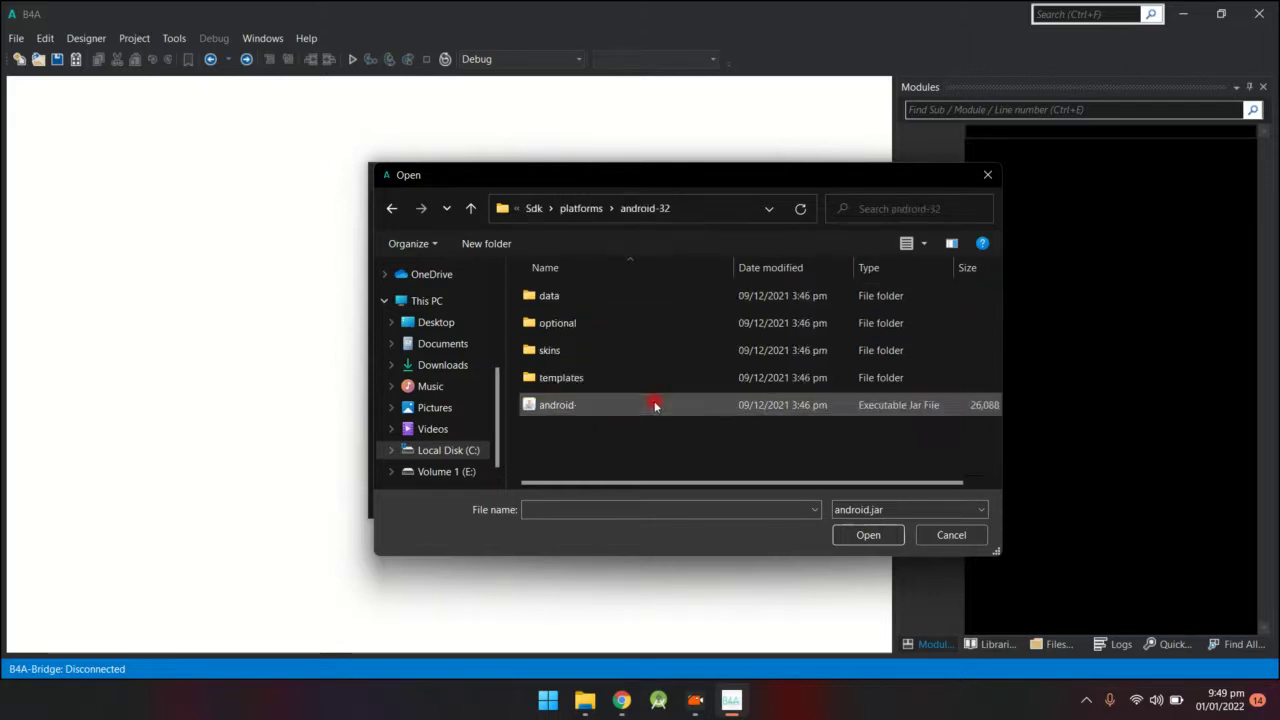
{"action": "double_click", "coordinate": [597, 404]}
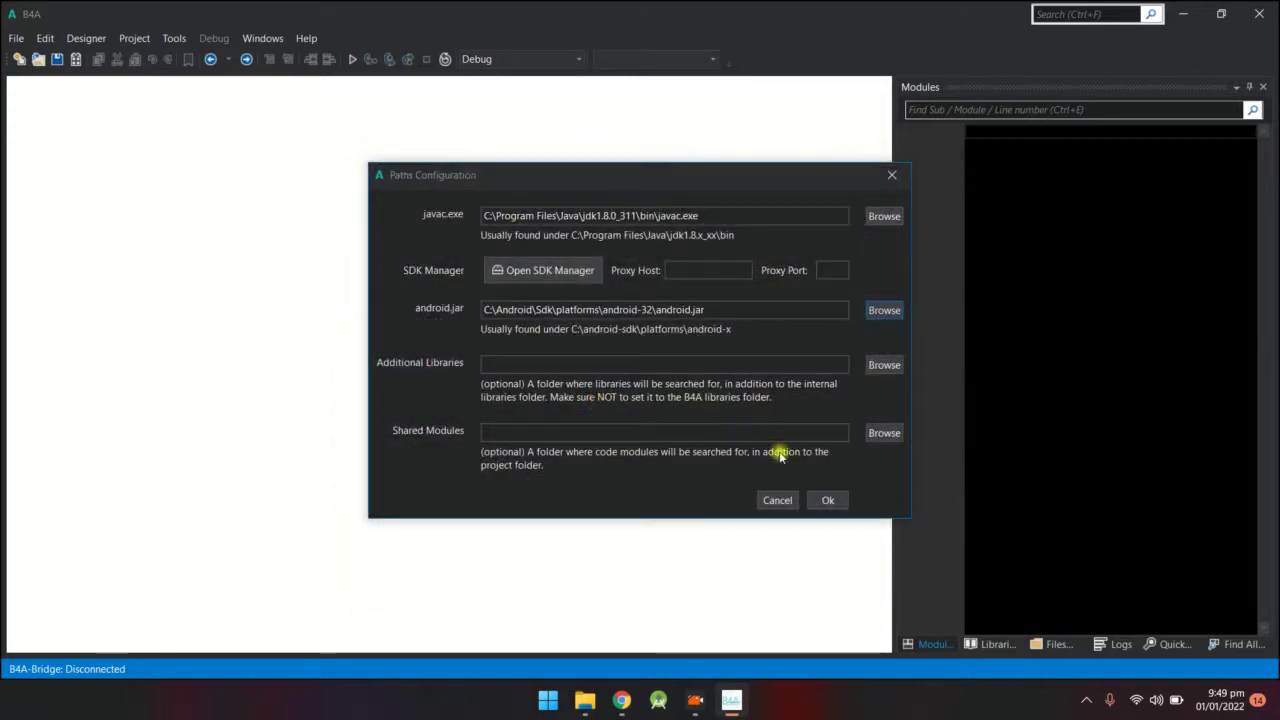
{"action": "left_click", "coordinate": [829, 503]}
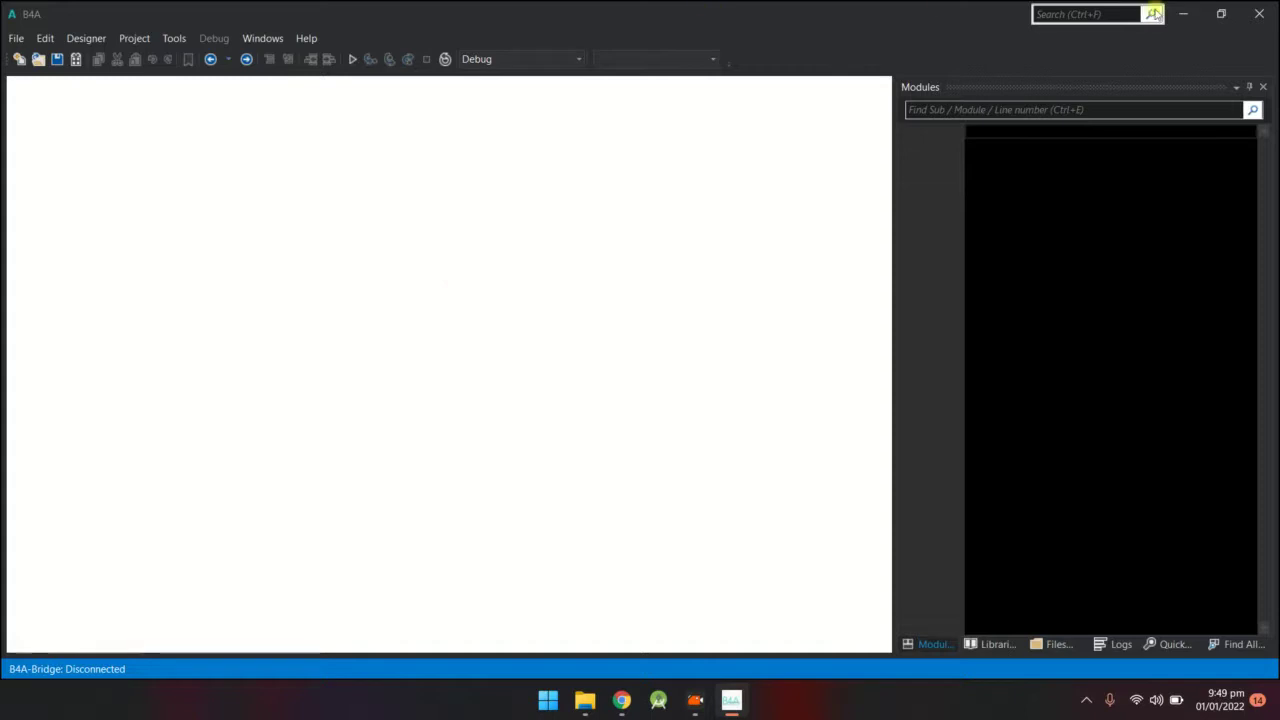
Minimize B4A, switch to the Programs folder in File Explorer and look at the Android Studio installers.
{"action": "left_click", "coordinate": [1188, 13]}
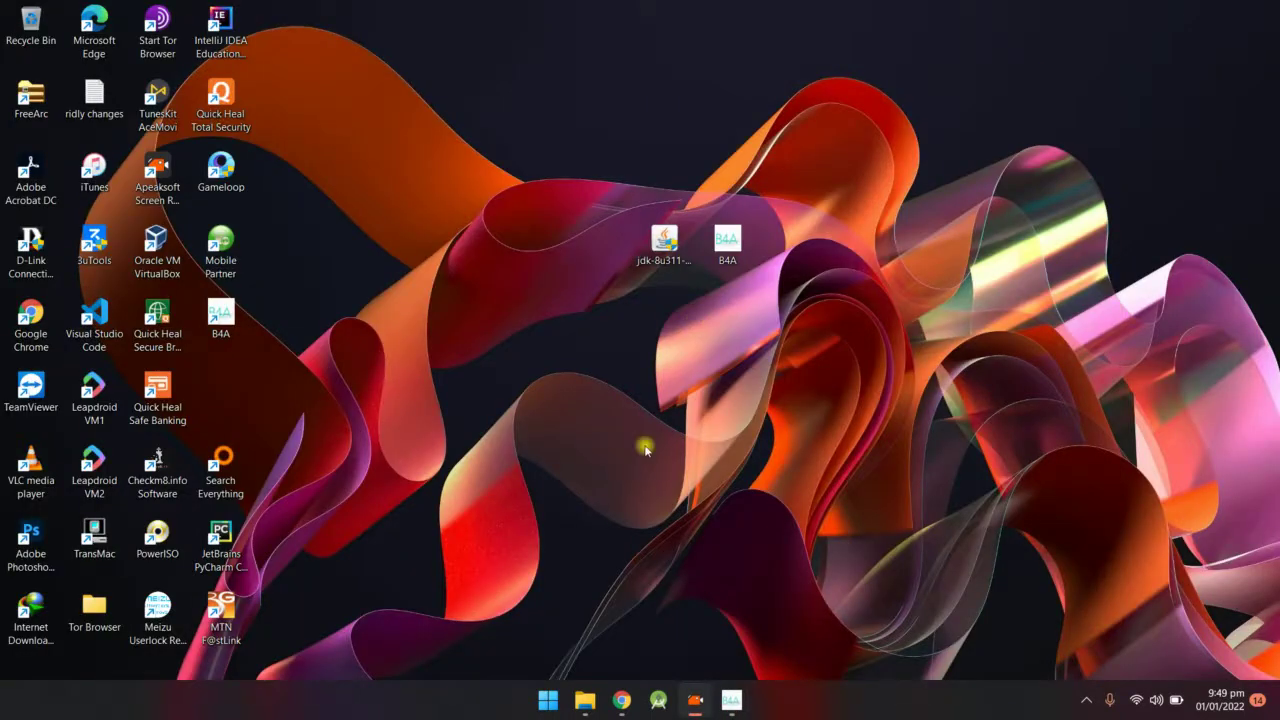
{"action": "mouse_move", "coordinate": [585, 702]}
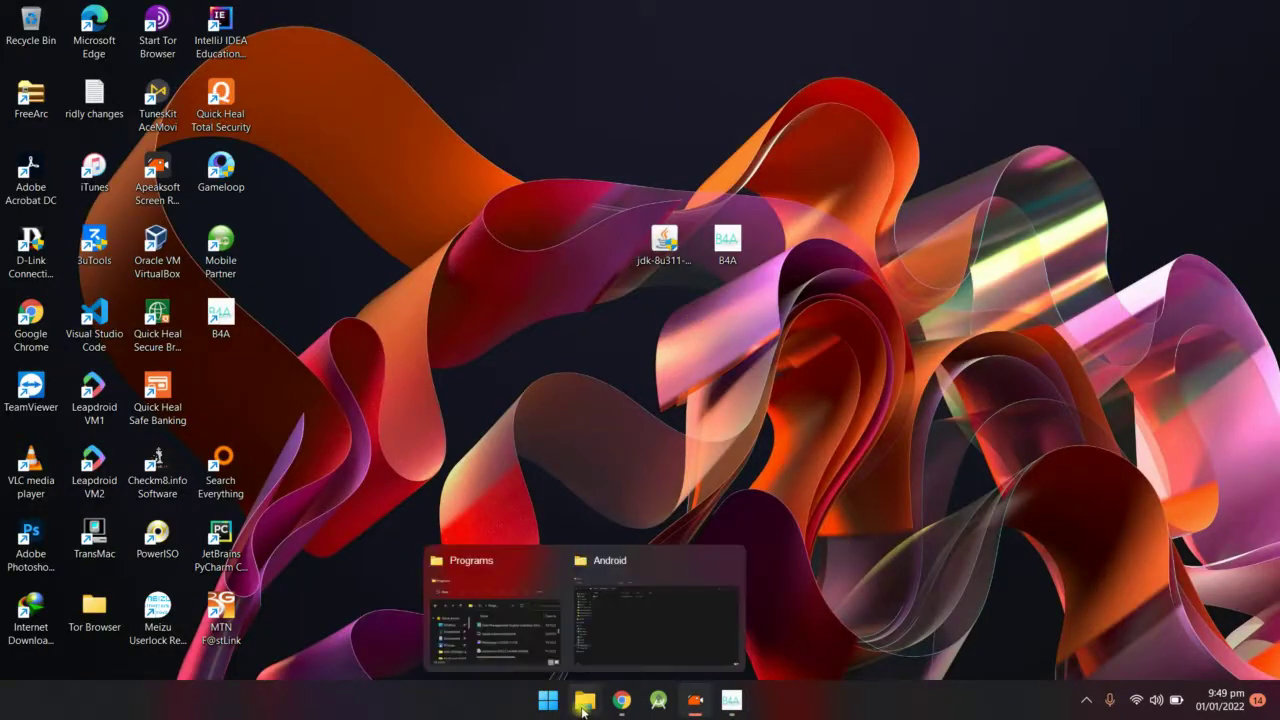
{"action": "left_click", "coordinate": [538, 627]}
{"action": "scroll", "coordinate": [423, 343], "scroll_direction": "up", "scroll_amount": 5}
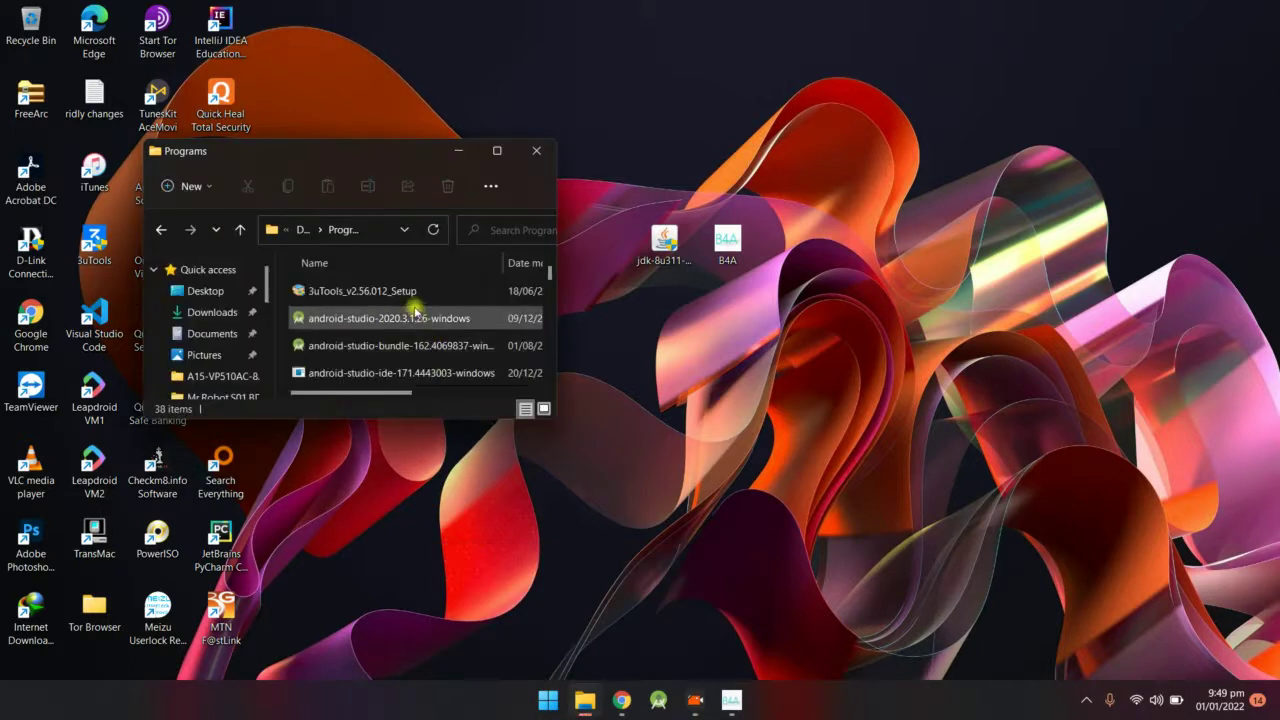
Copy the leapdroidvminstallerfull installer from the Programs folder to the desktop and place it beside the JDK installer.
{"action": "scroll", "coordinate": [414, 365], "scroll_direction": "down", "scroll_amount": 4}
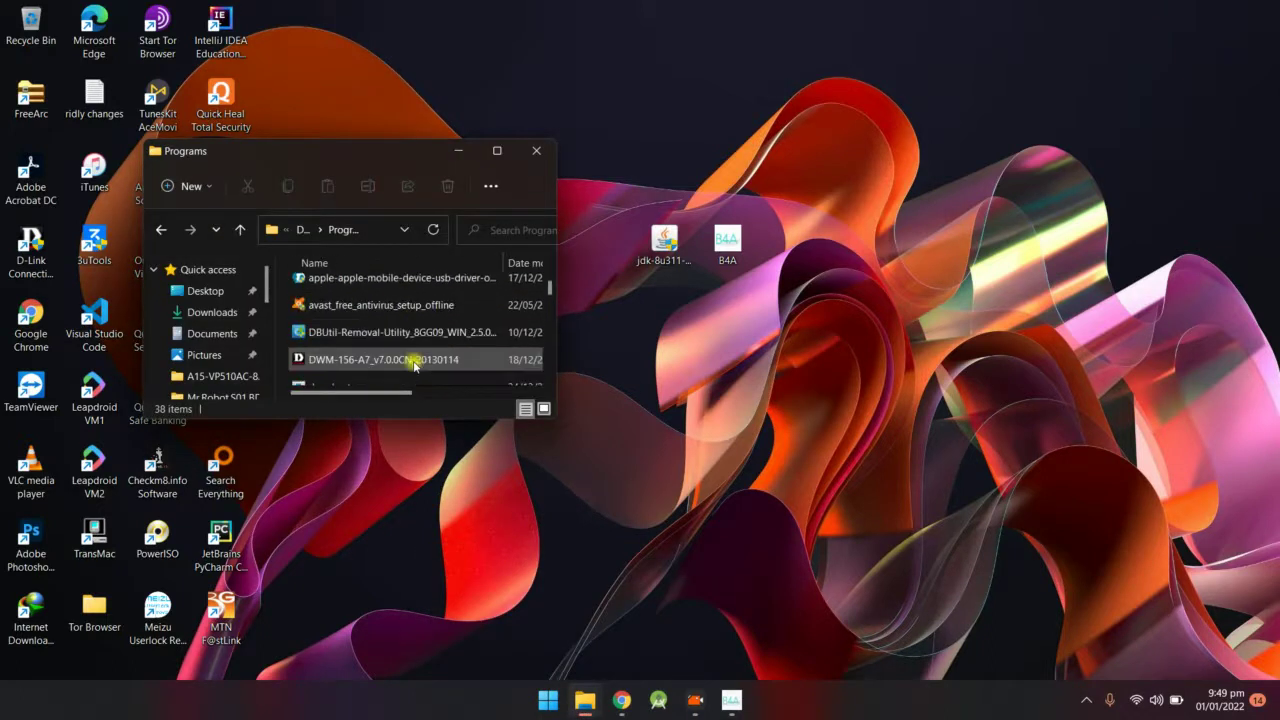
{"action": "scroll", "coordinate": [414, 365], "scroll_direction": "down", "scroll_amount": 5}
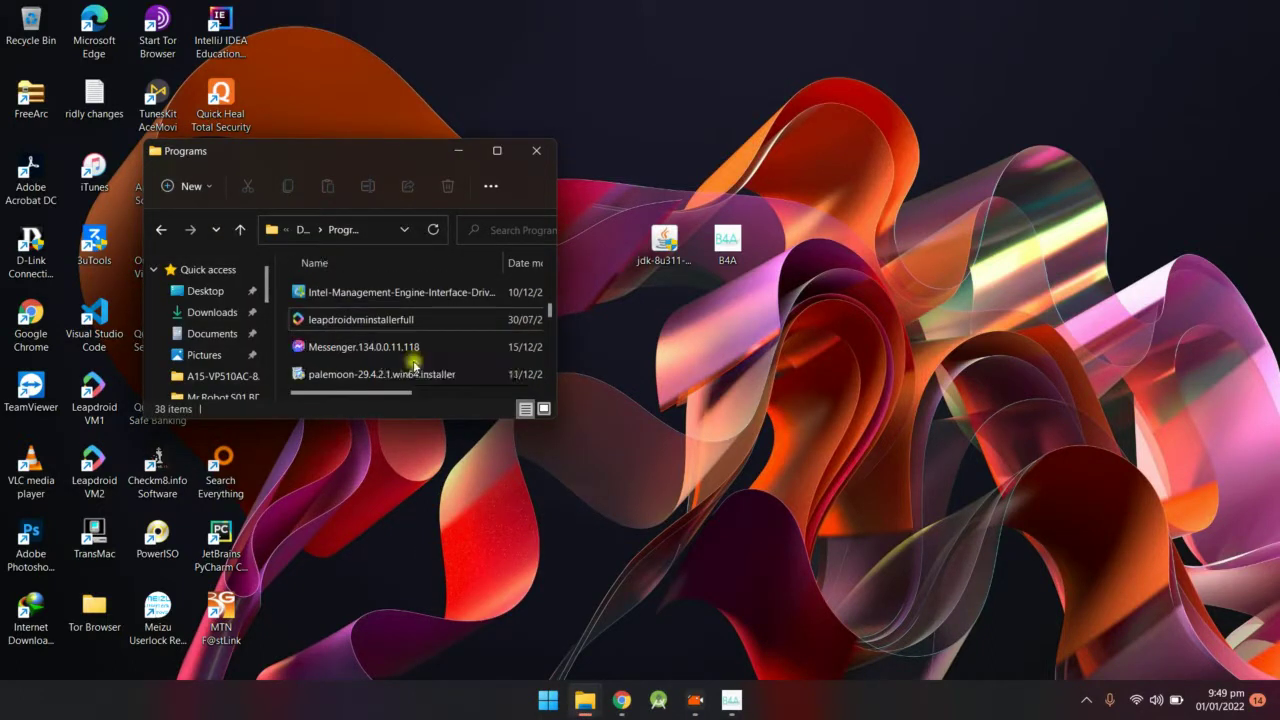
{"action": "left_click", "coordinate": [390, 319]}
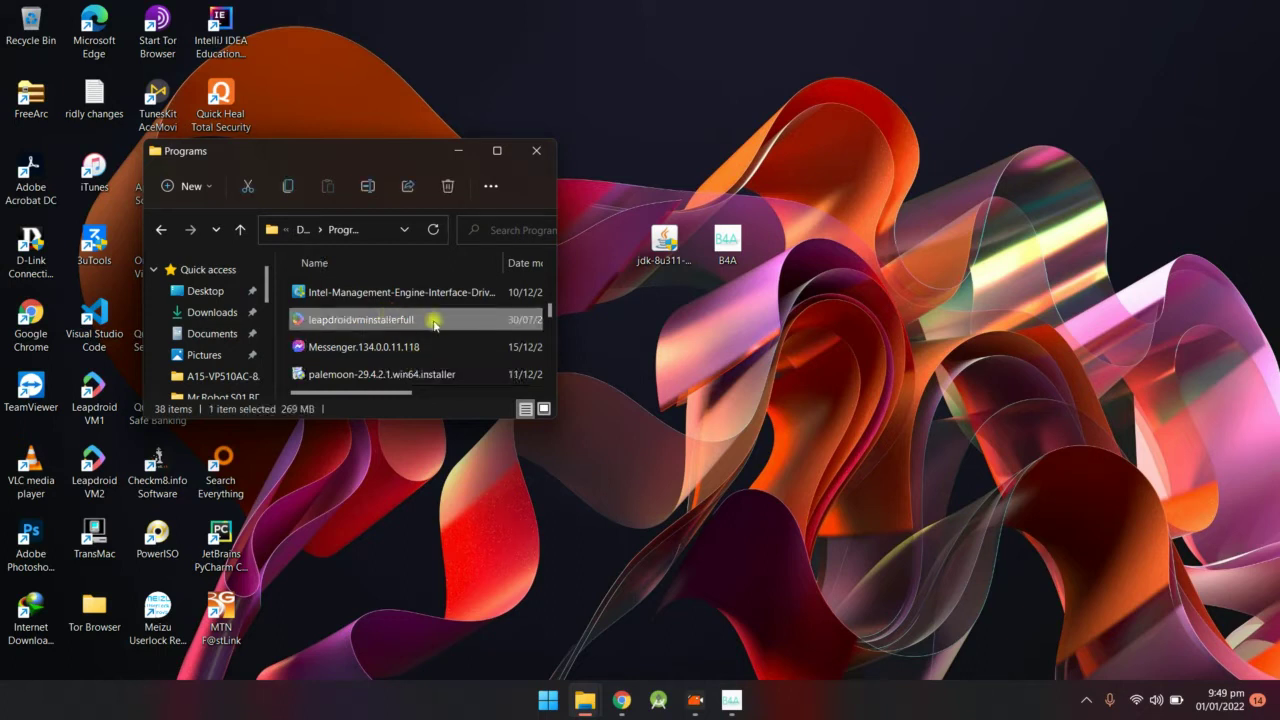
{"action": "left_click_drag", "start_coordinate": [437, 325], "coordinate": [716, 340]}
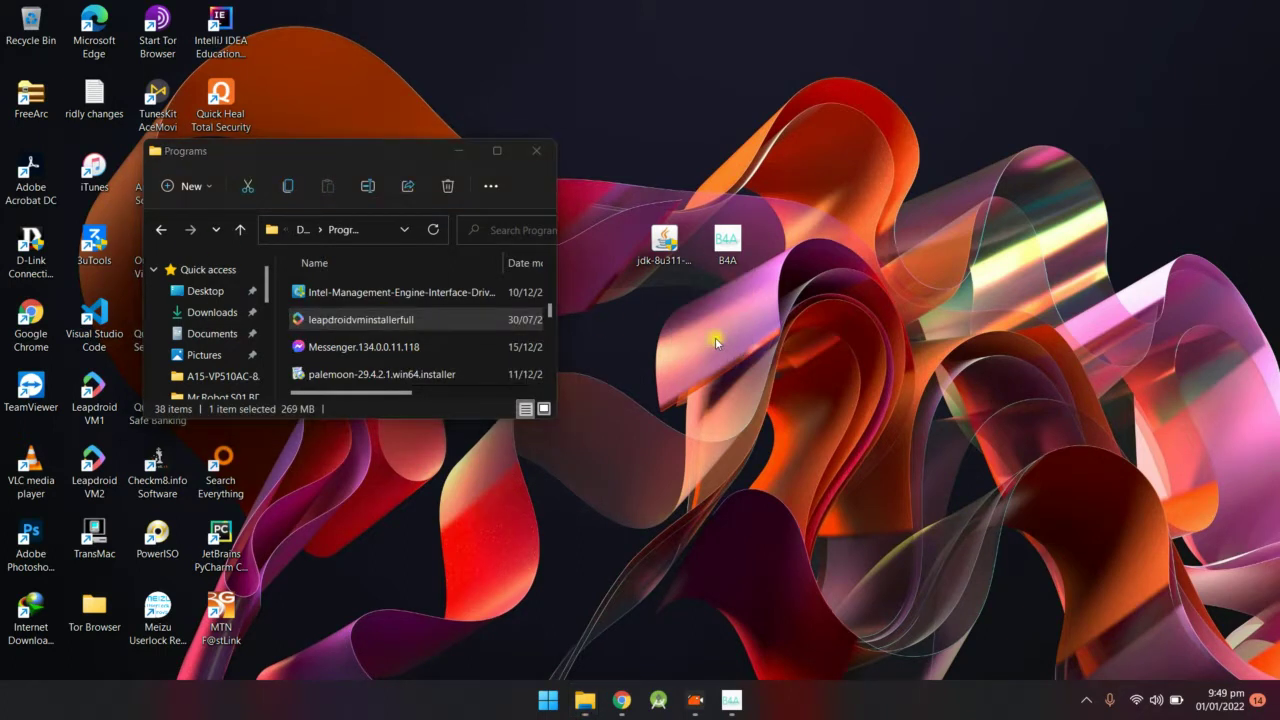
{"action": "left_click", "coordinate": [461, 151]}
{"action": "left_click_drag", "start_coordinate": [727, 325], "coordinate": [590, 246]}
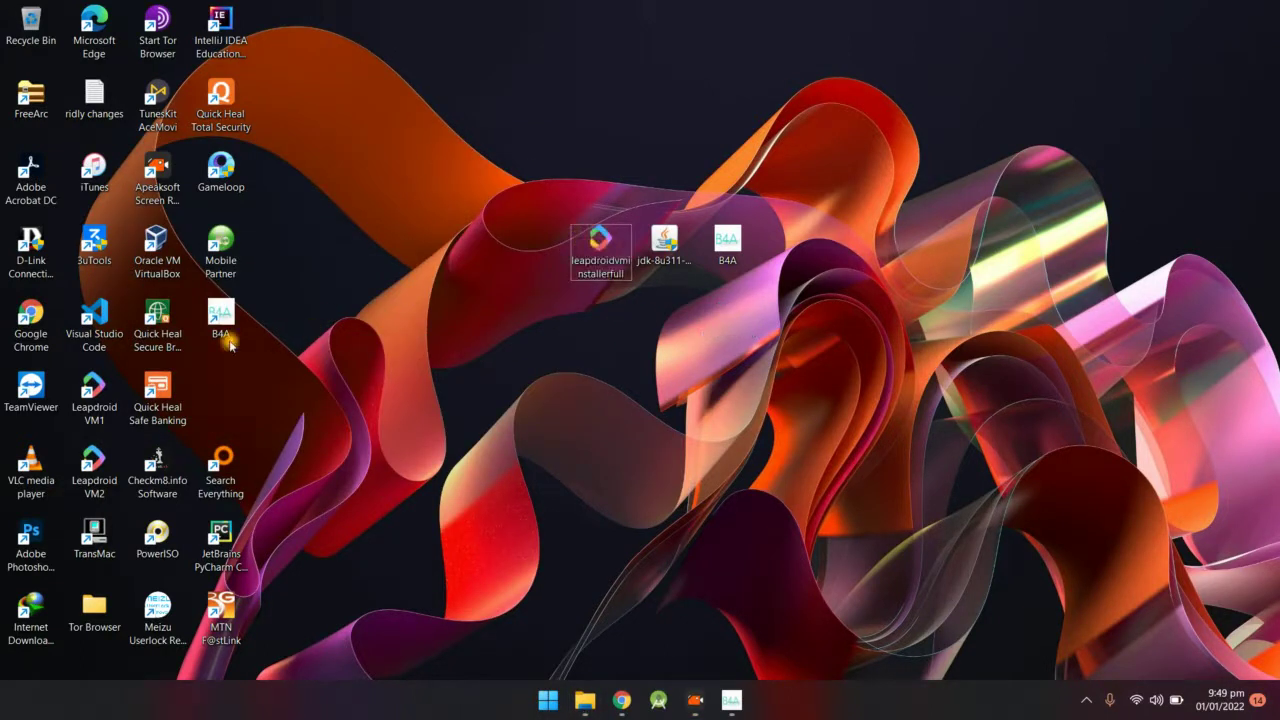
Launch Leapdroid VM1 and arrange the emulator and B4A windows side by side, enlarging B4A to fill the remaining space.
{"action": "left_click", "coordinate": [90, 392]}
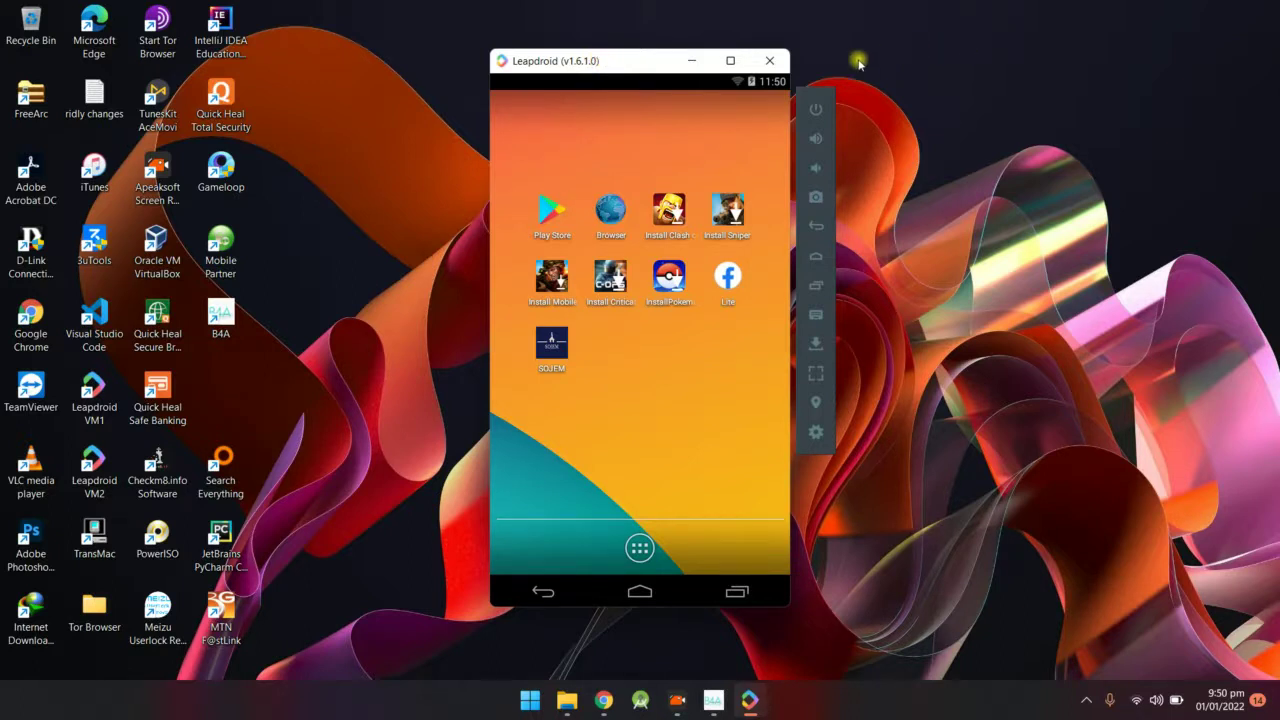
{"action": "left_click_drag", "start_coordinate": [603, 61], "coordinate": [1058, 54]}
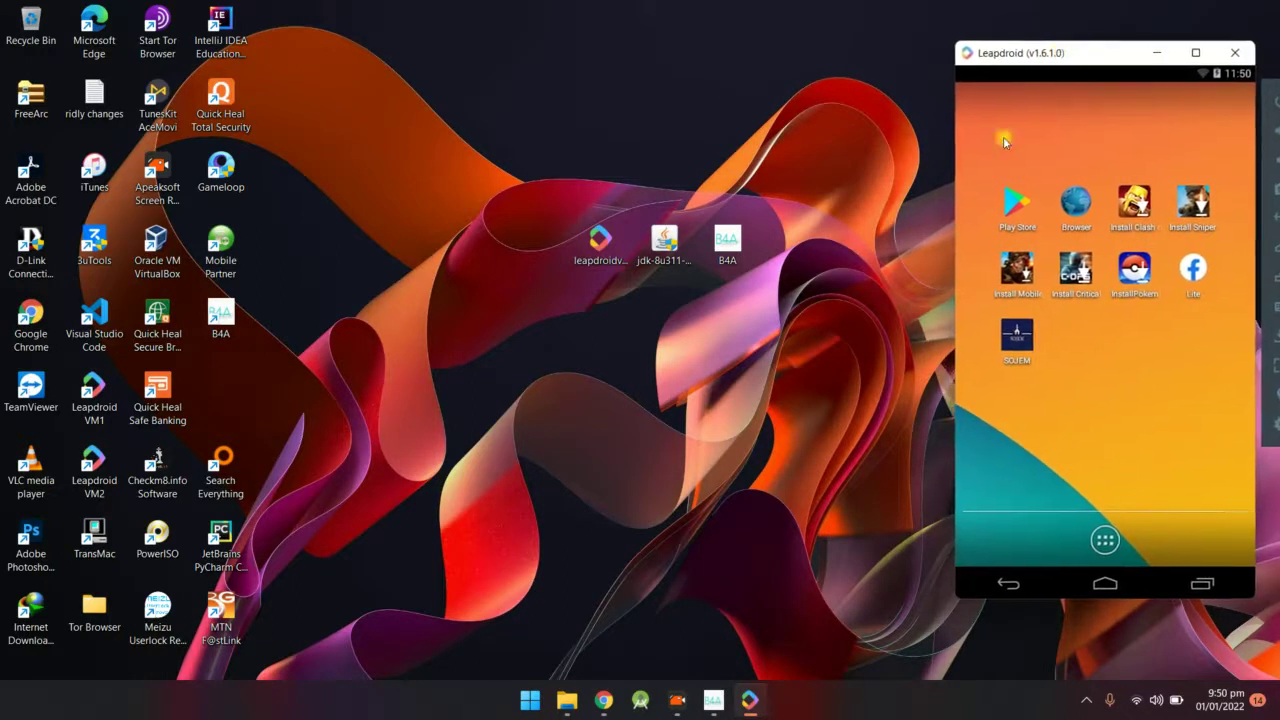
{"action": "left_click", "coordinate": [717, 703]}
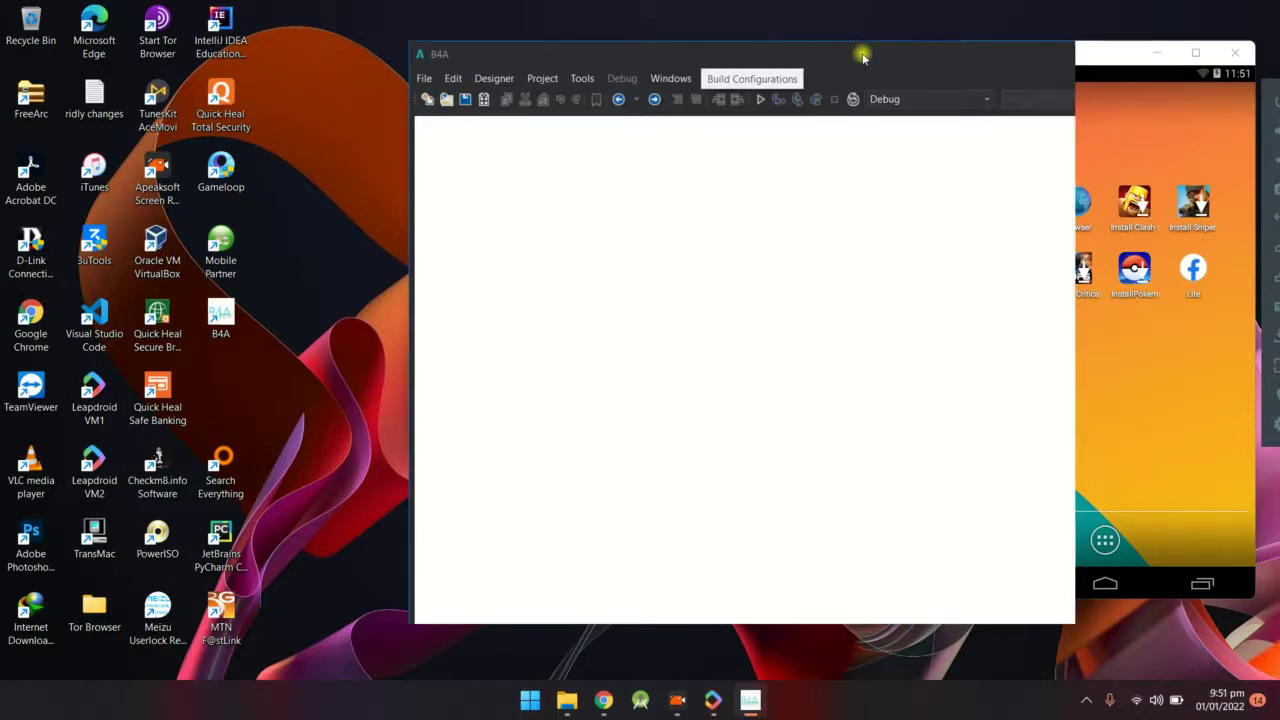
{"action": "left_click_drag", "start_coordinate": [760, 60], "coordinate": [370, 25]}
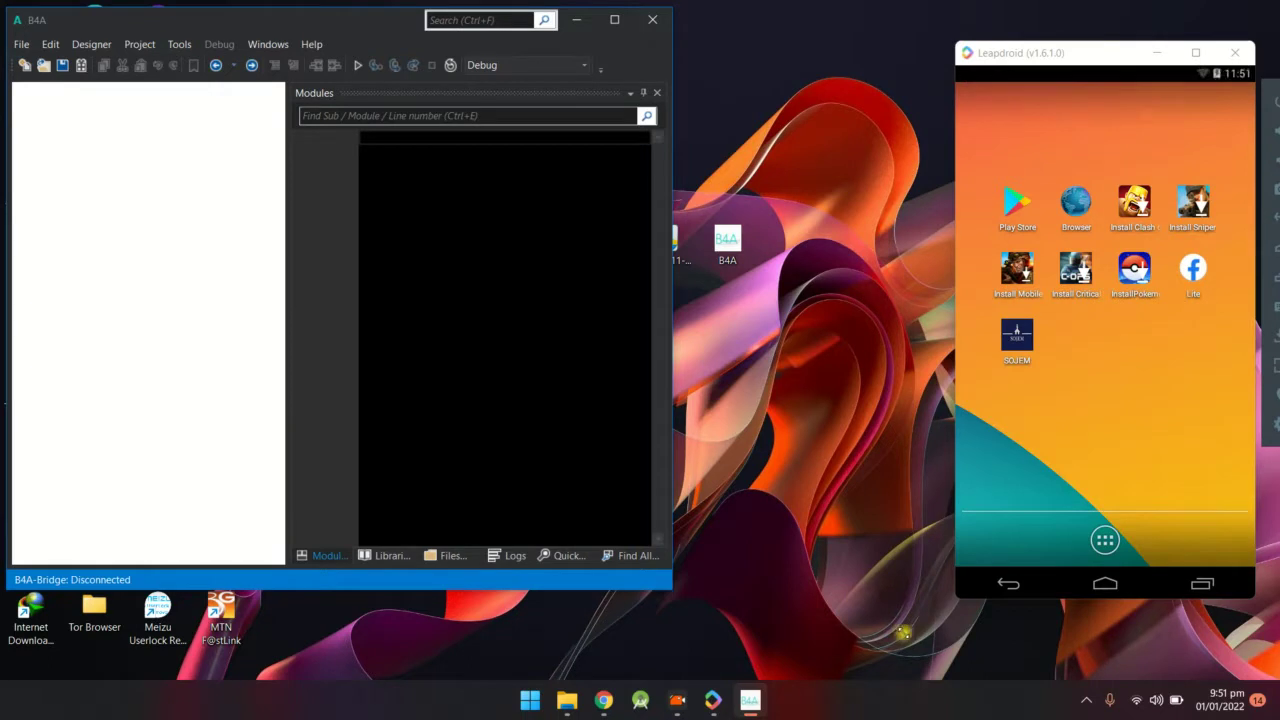
{"action": "left_click_drag", "start_coordinate": [938, 658], "coordinate": [958, 684]}
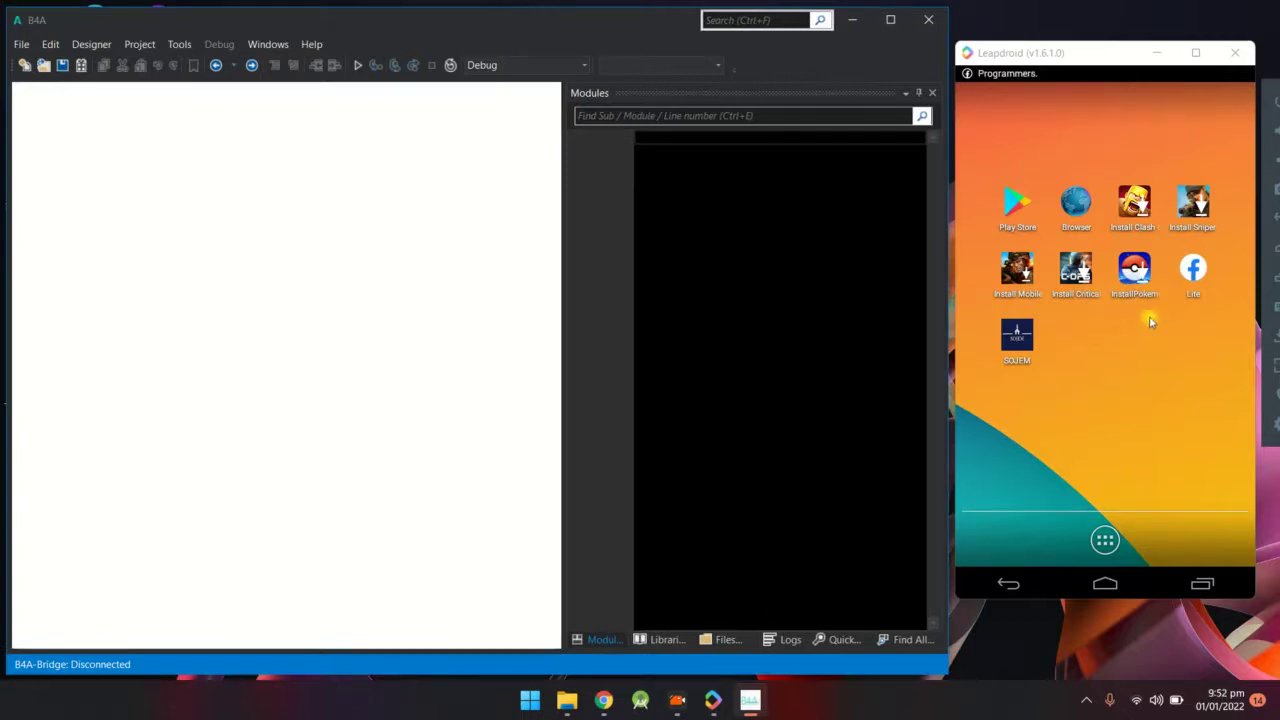
Narrow the Modules pane in B4A to widen the code area.
{"action": "left_click", "coordinate": [1065, 52]}
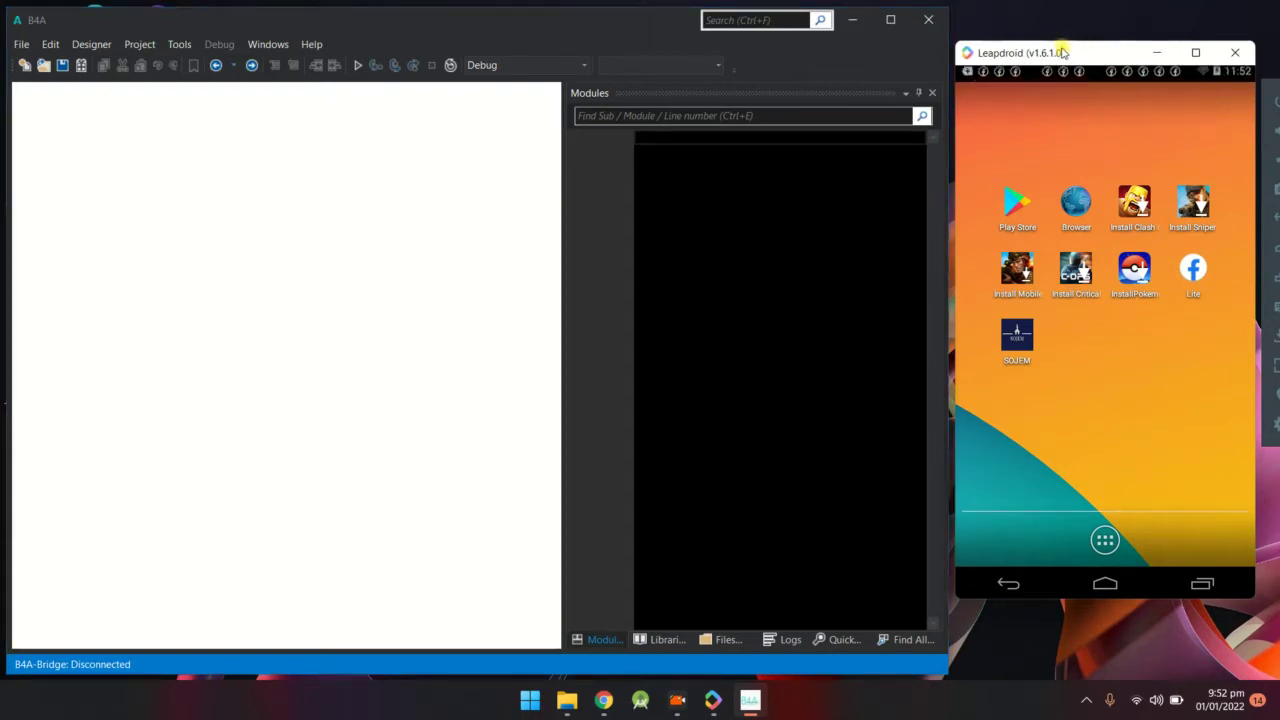
{"action": "left_click", "coordinate": [637, 283]}
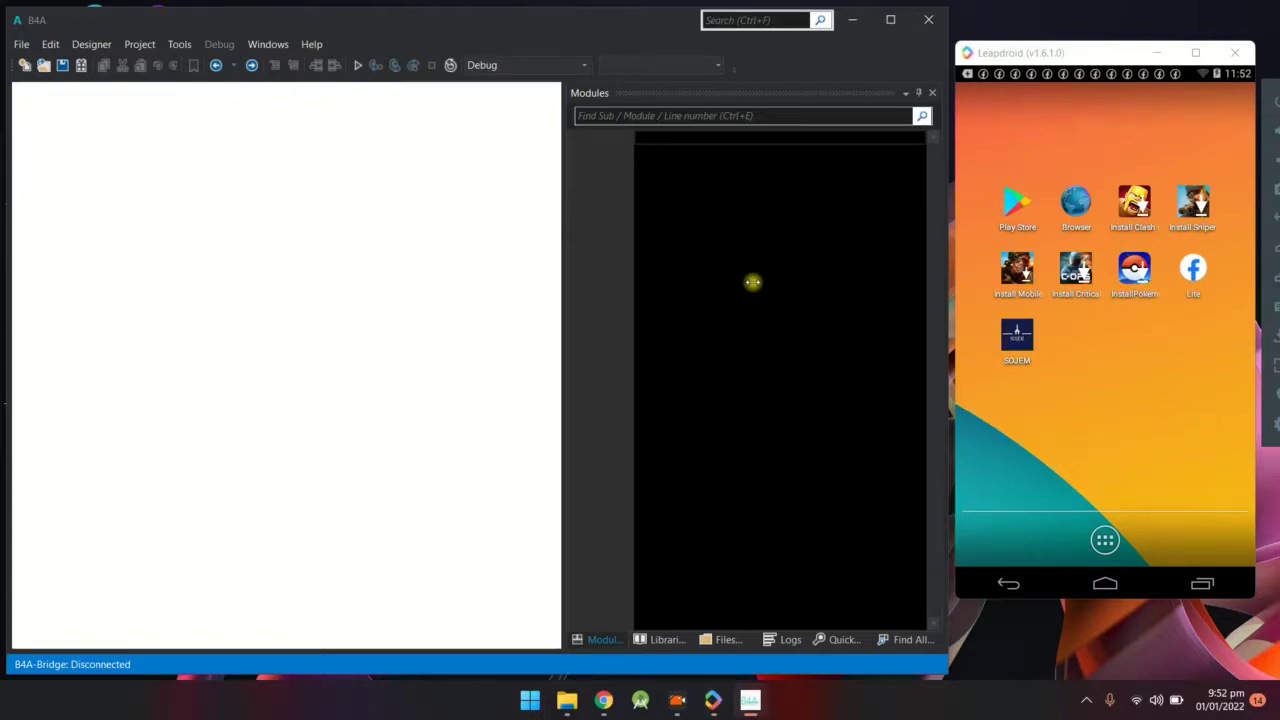
{"action": "left_click_drag", "start_coordinate": [752, 282], "coordinate": [752, 282]}
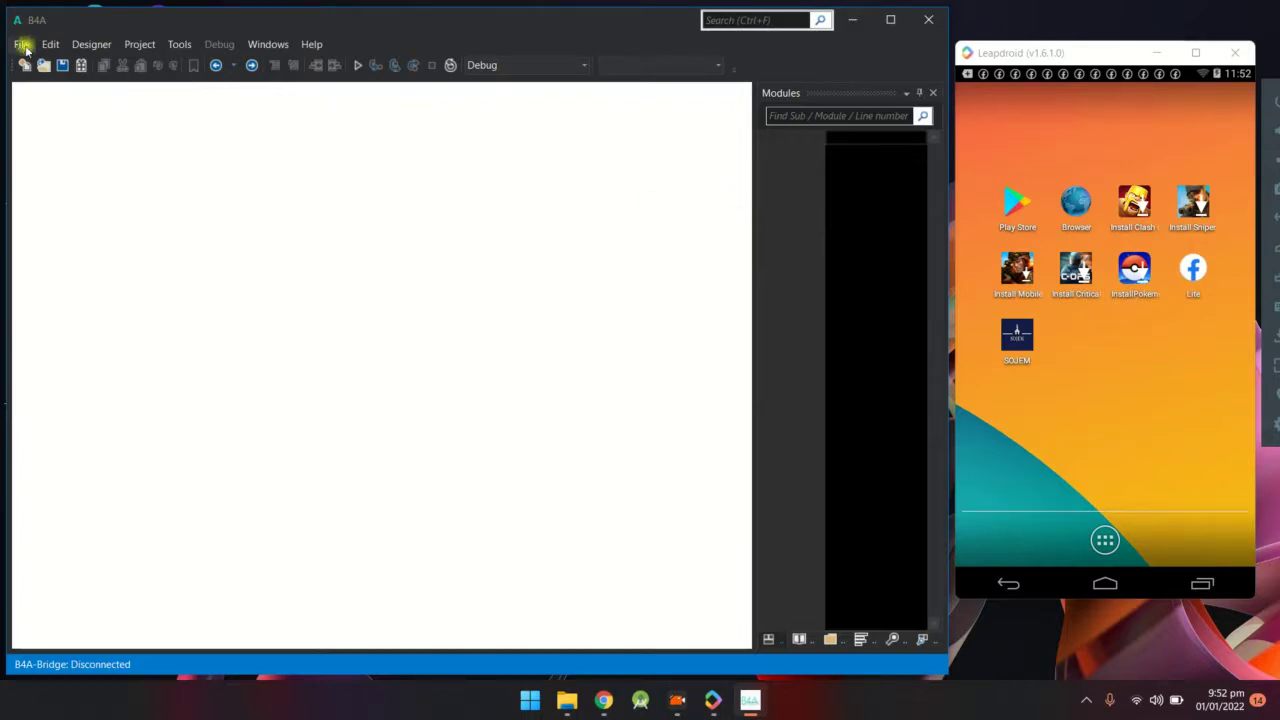
Start a new Default project in B4A and set its project folder to App source codes in Documents.
{"action": "left_click", "coordinate": [22, 46]}
{"action": "left_click", "coordinate": [22, 46]}
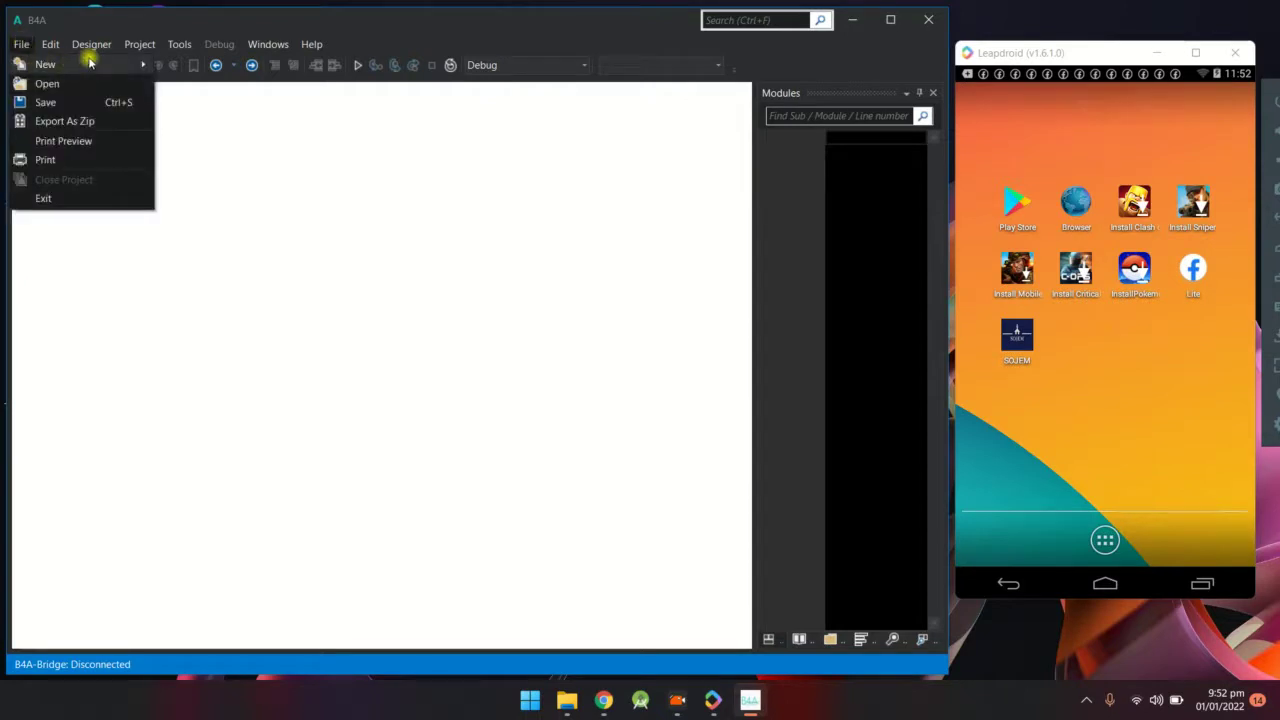
{"action": "mouse_move", "coordinate": [90, 62]}
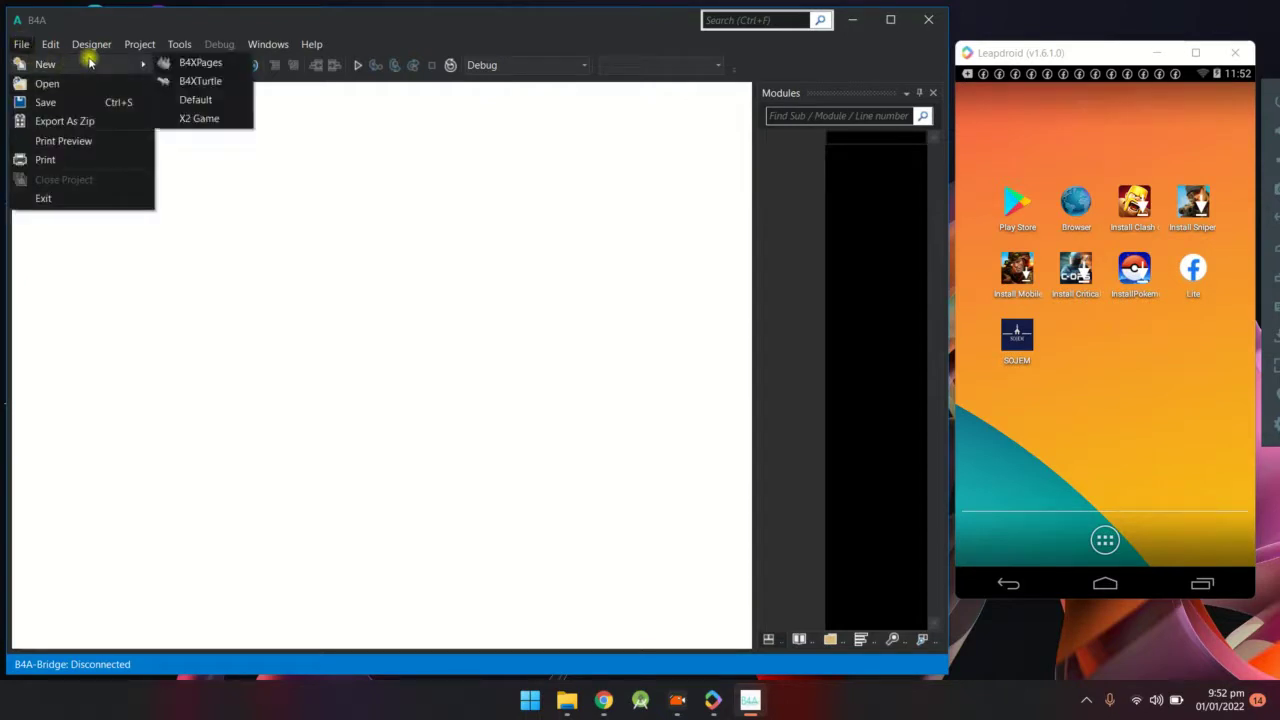
{"action": "left_click", "coordinate": [217, 103]}
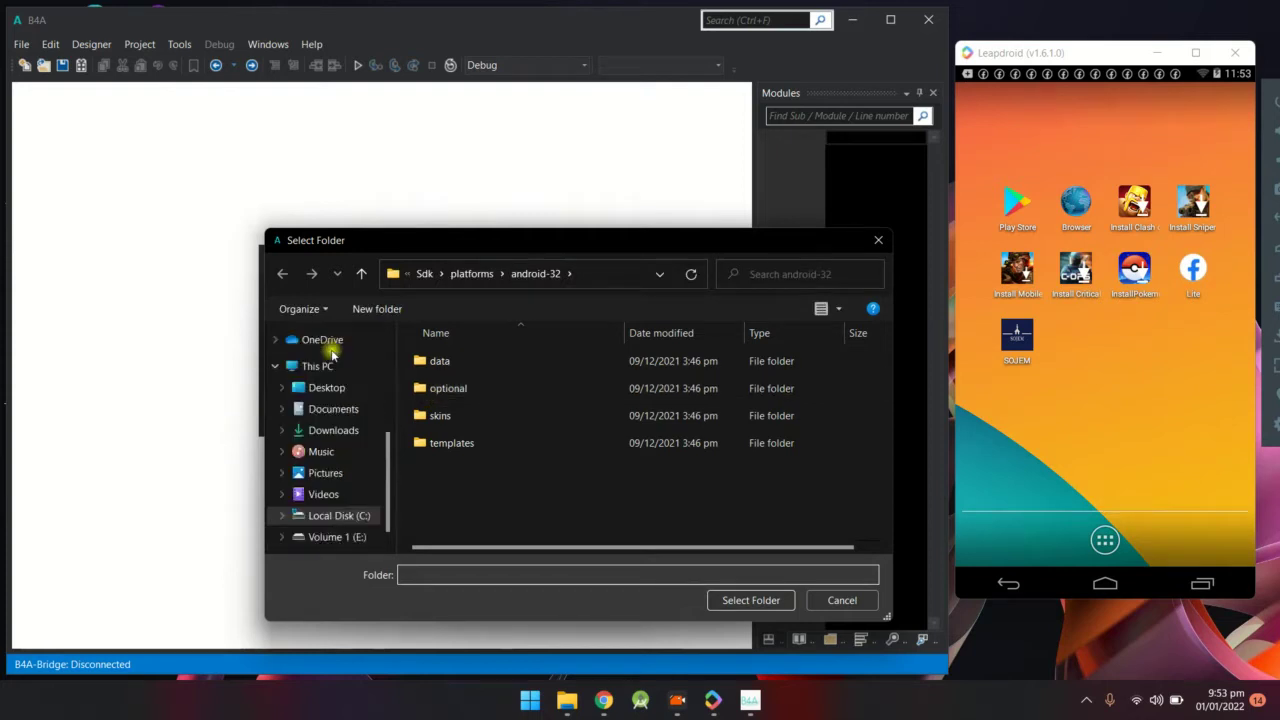
{"action": "left_click", "coordinate": [333, 410]}
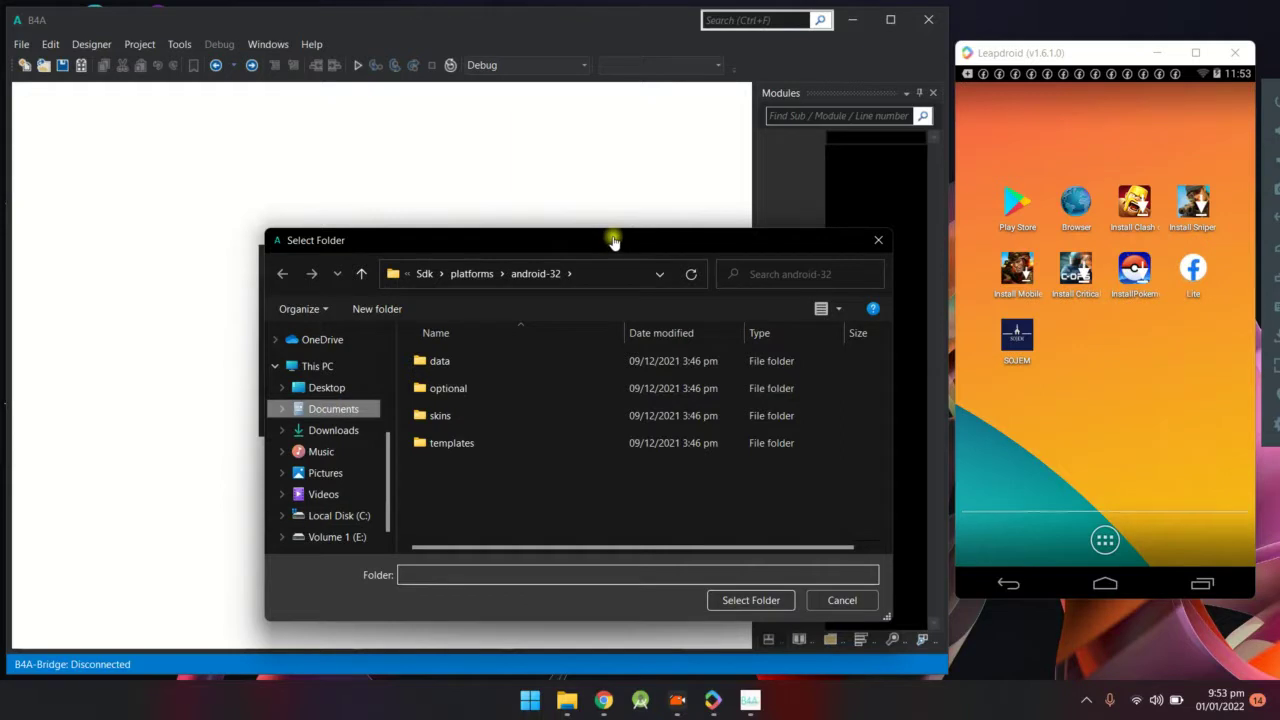
{"action": "left_click_drag", "start_coordinate": [613, 240], "coordinate": [485, 116]}
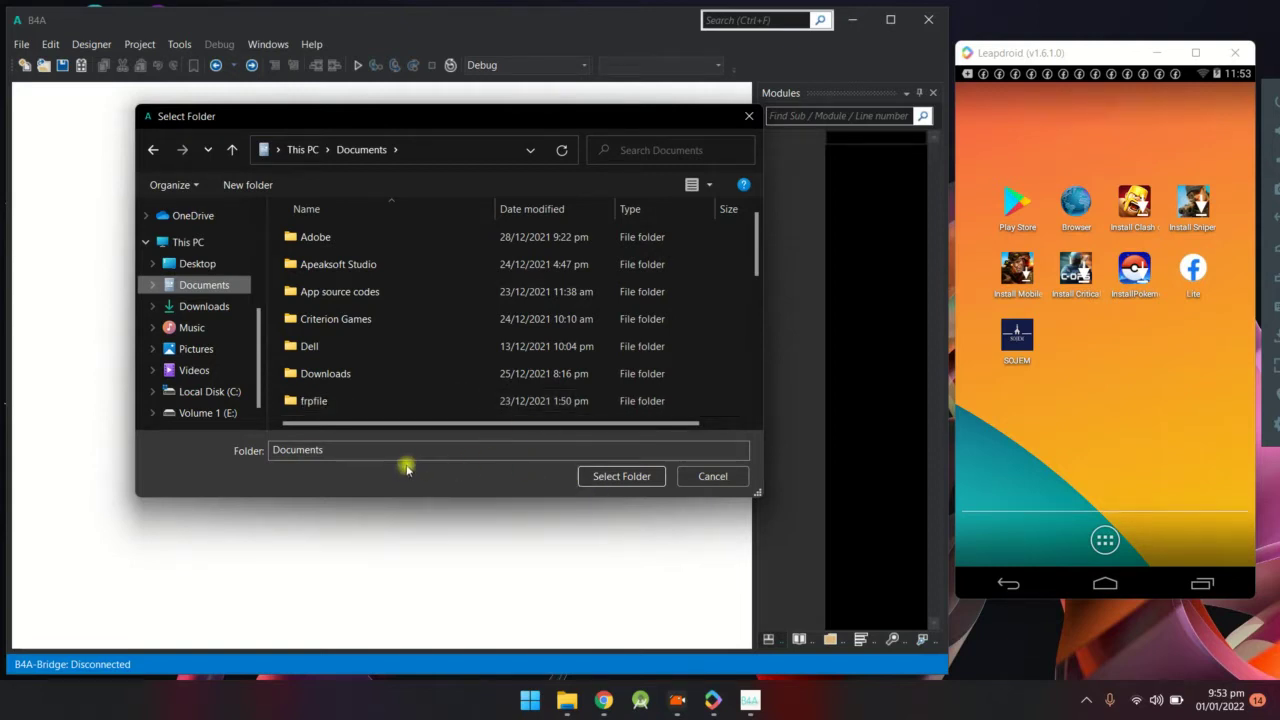
{"action": "left_click", "coordinate": [478, 291]}
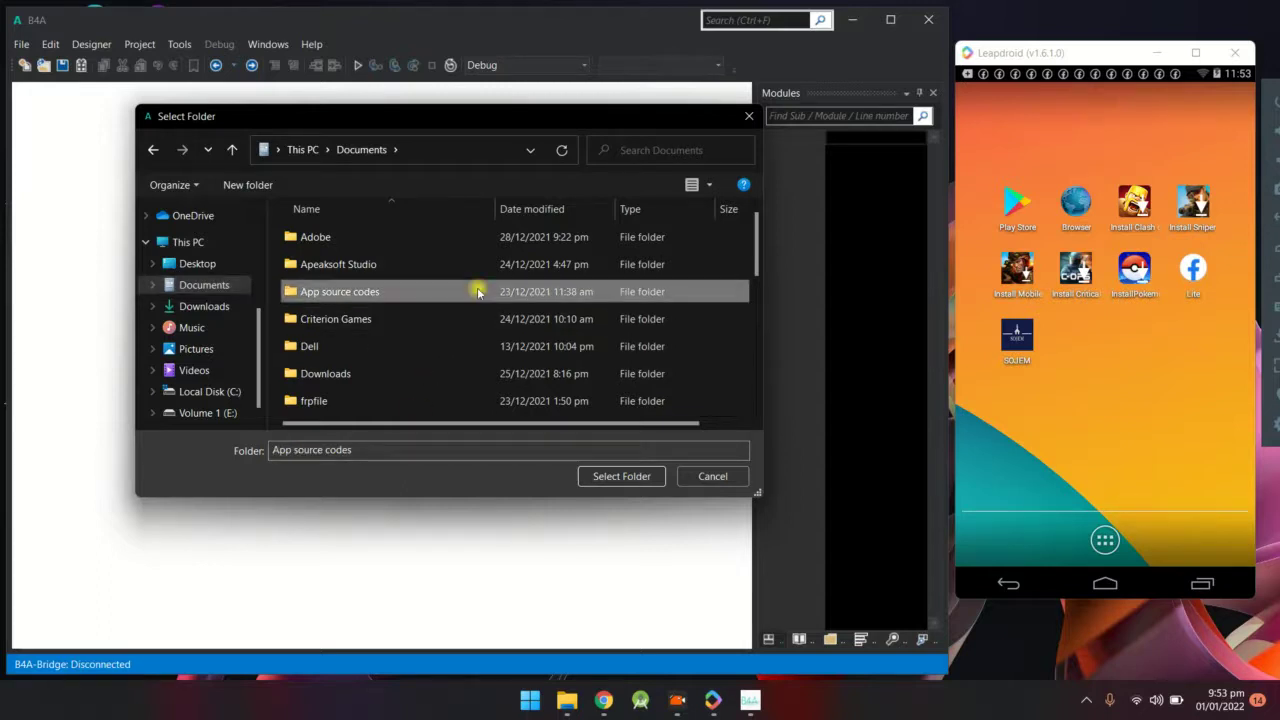
{"action": "left_click", "coordinate": [641, 484]}
Name the new project Test and create it with its own new folder.
{"action": "left_click", "coordinate": [503, 326]}
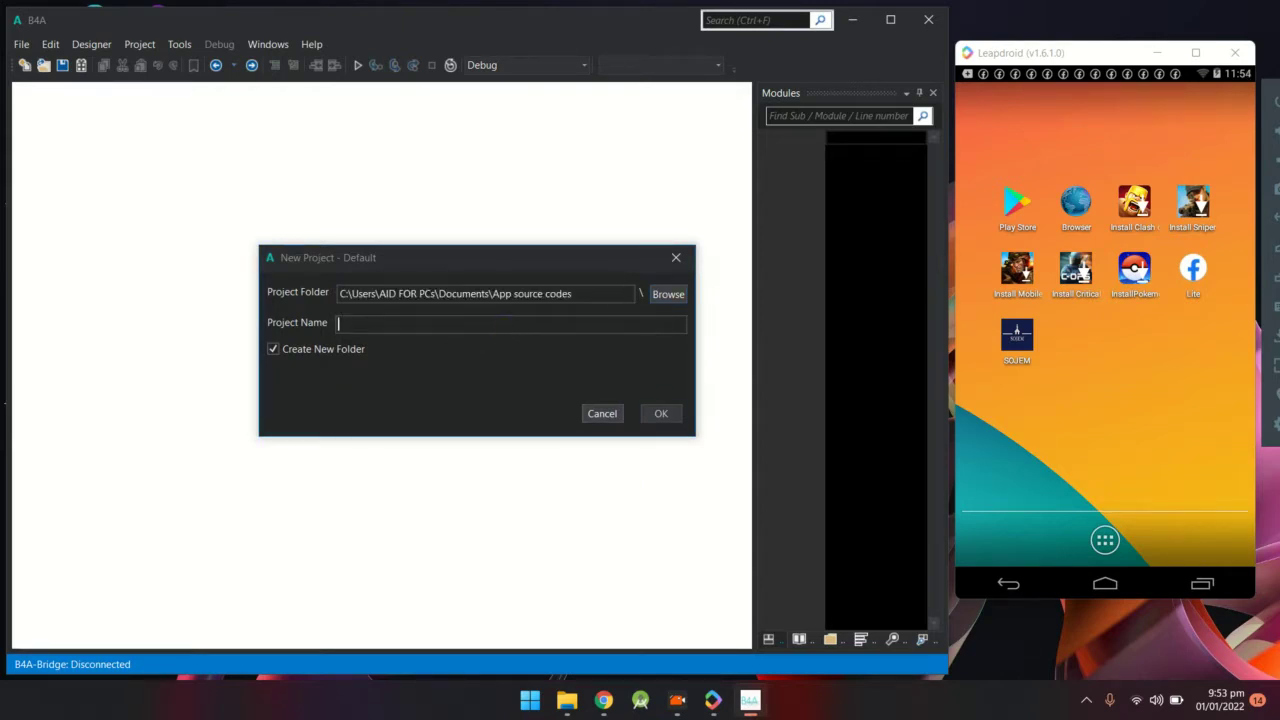
{"action": "type", "text": "Test"}
{"action": "left_click", "coordinate": [677, 419]}
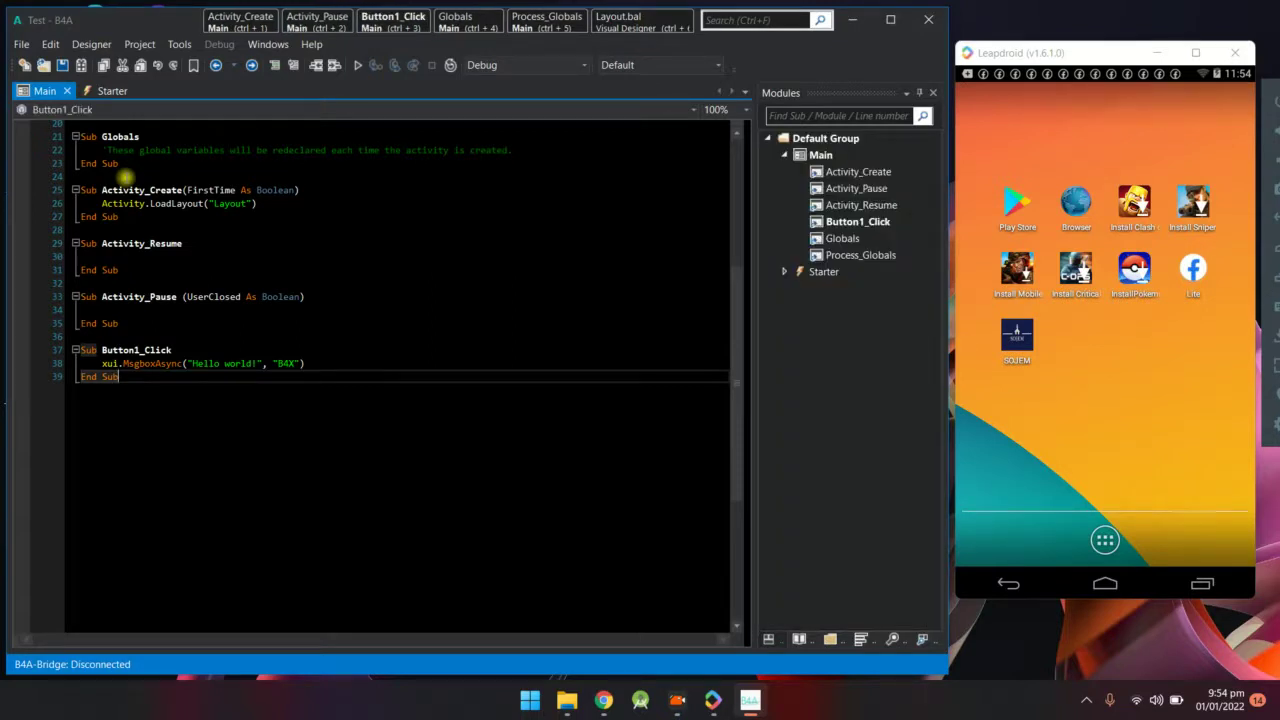
Open the Visual Designer for the Test project and connect the WYSIWYG designer to the running emulator.
{"action": "left_click", "coordinate": [93, 44]}
{"action": "left_click", "coordinate": [119, 68]}
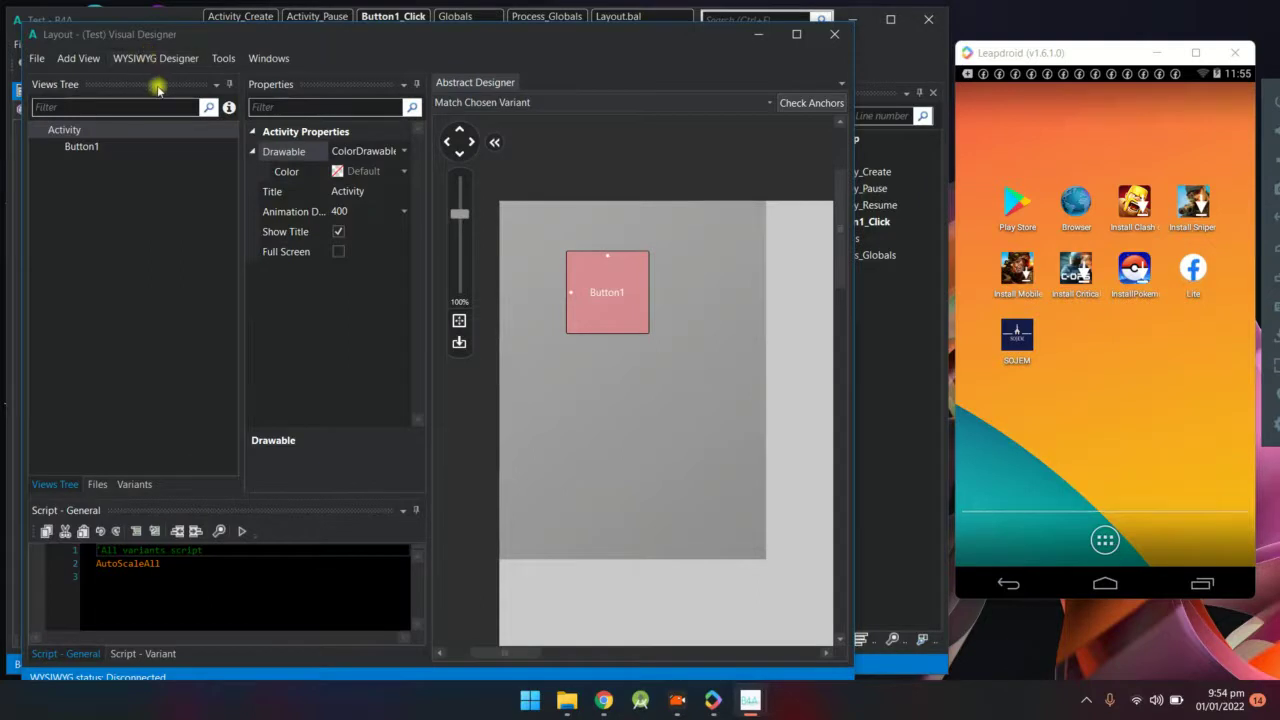
{"action": "left_click", "coordinate": [128, 58]}
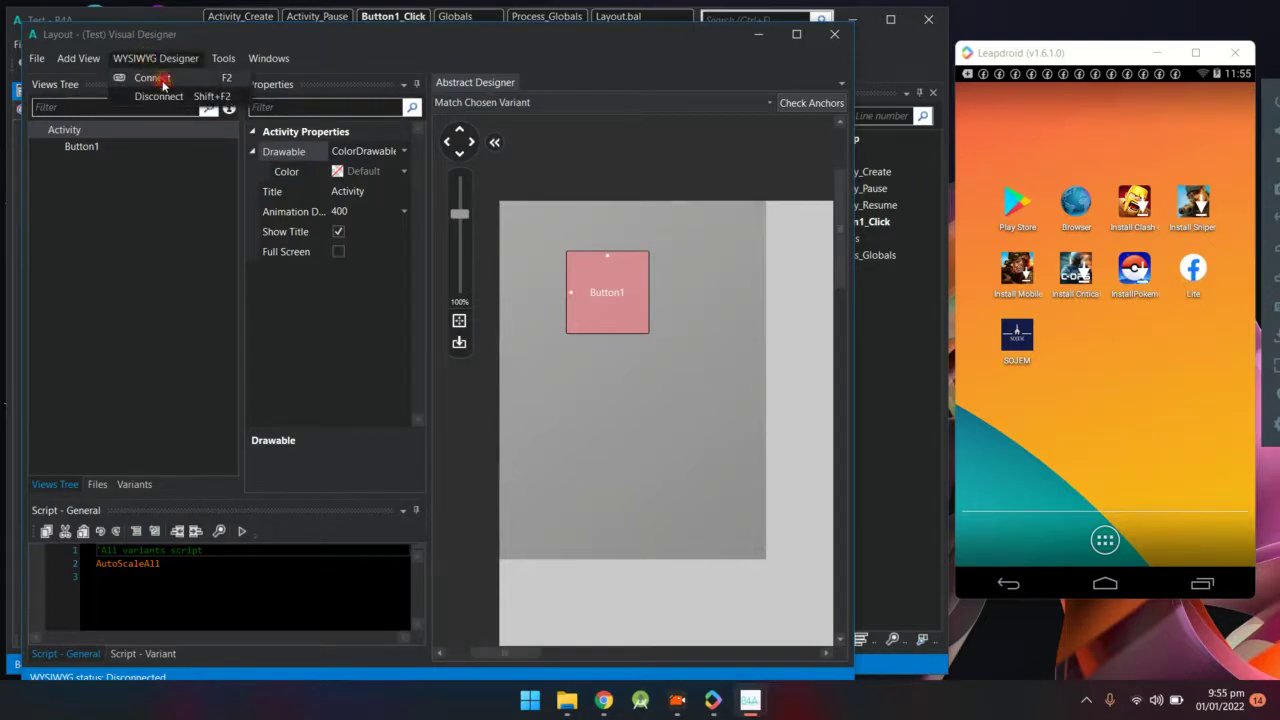
{"action": "left_click", "coordinate": [160, 80]}
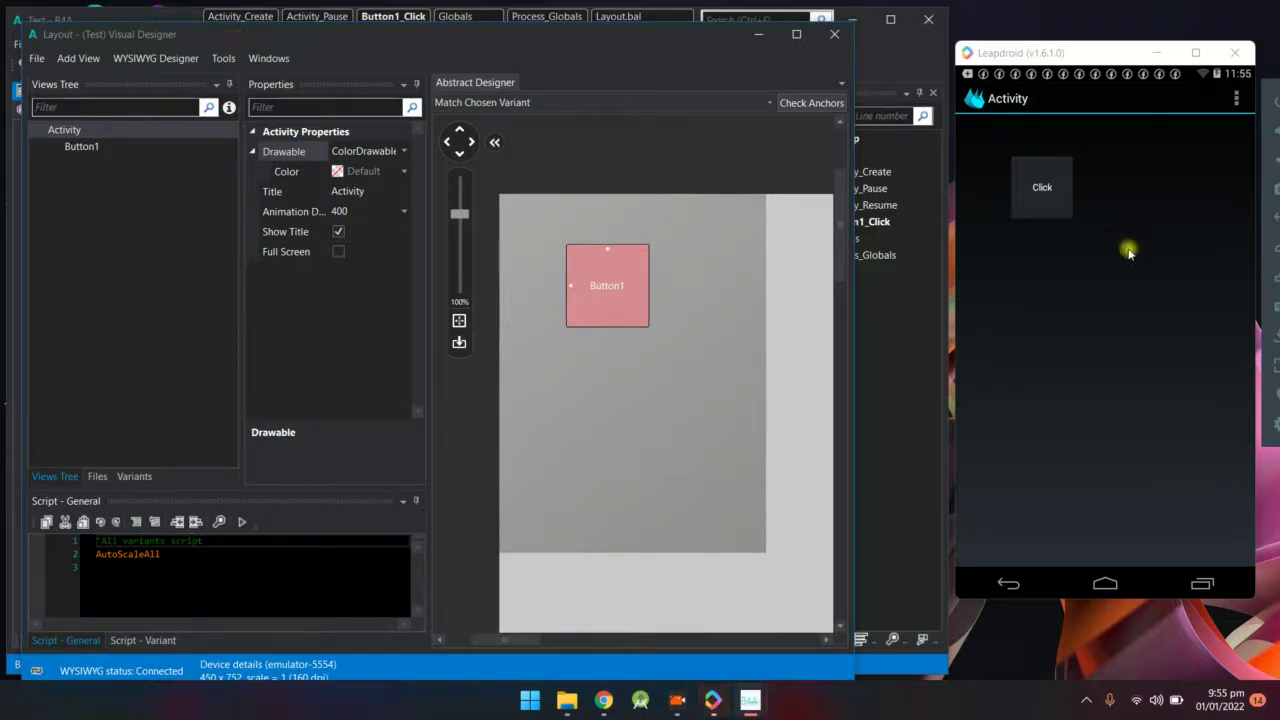
Move Button1 straight down in the Abstract Designer to a Top position of 140.
{"action": "left_click", "coordinate": [600, 285]}
{"action": "left_click_drag", "start_coordinate": [600, 285], "coordinate": [606, 351]}
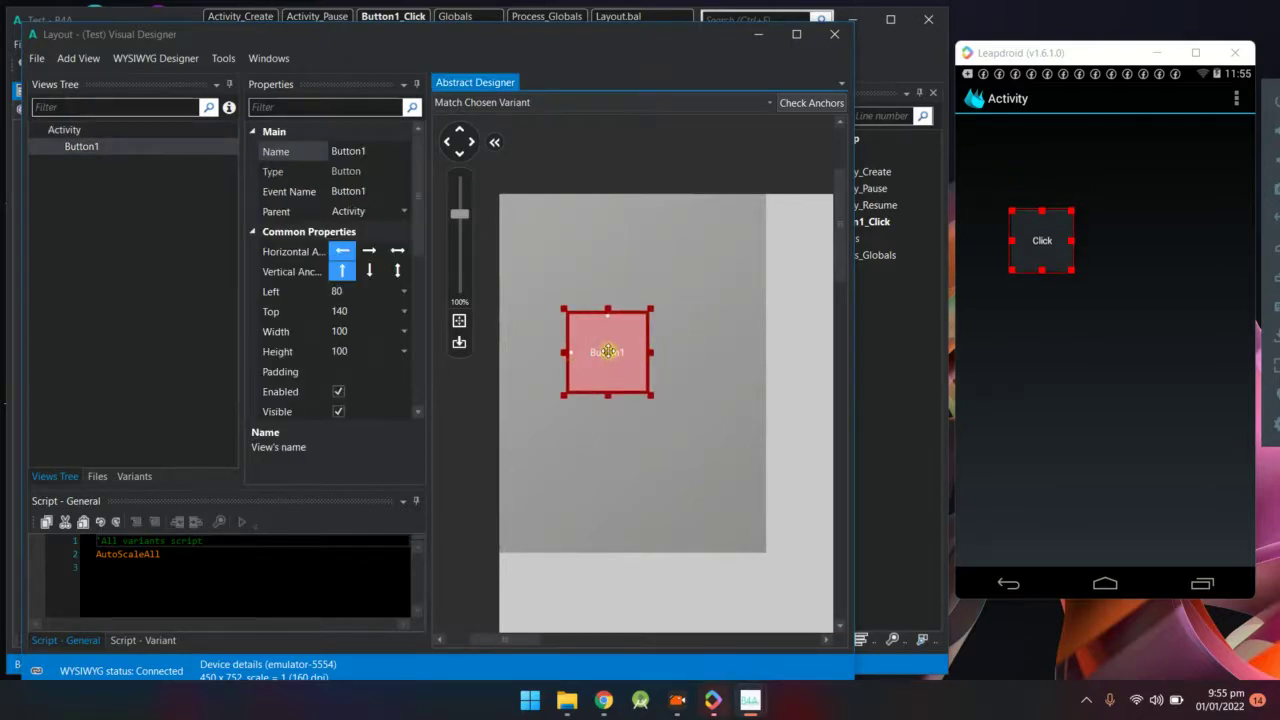
Set the Abstract Designer's preview size to Match Connected Device.
{"action": "left_click", "coordinate": [494, 142]}
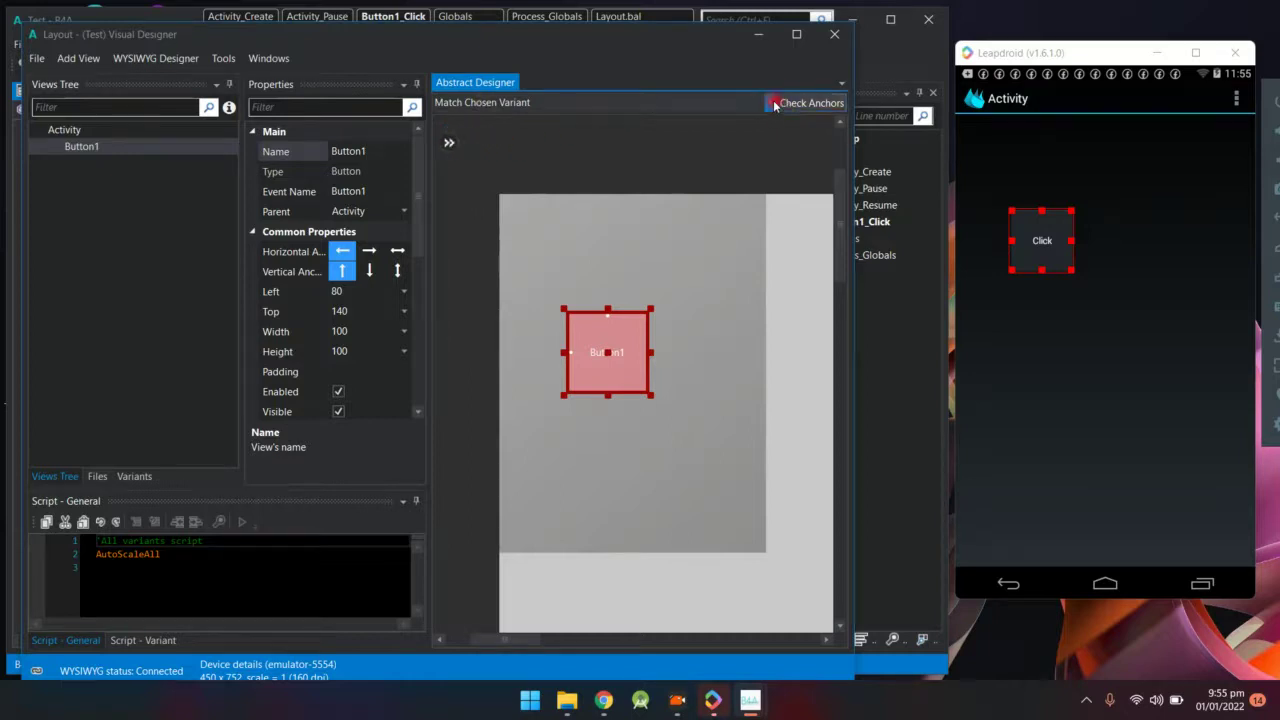
{"action": "left_click", "coordinate": [772, 104]}
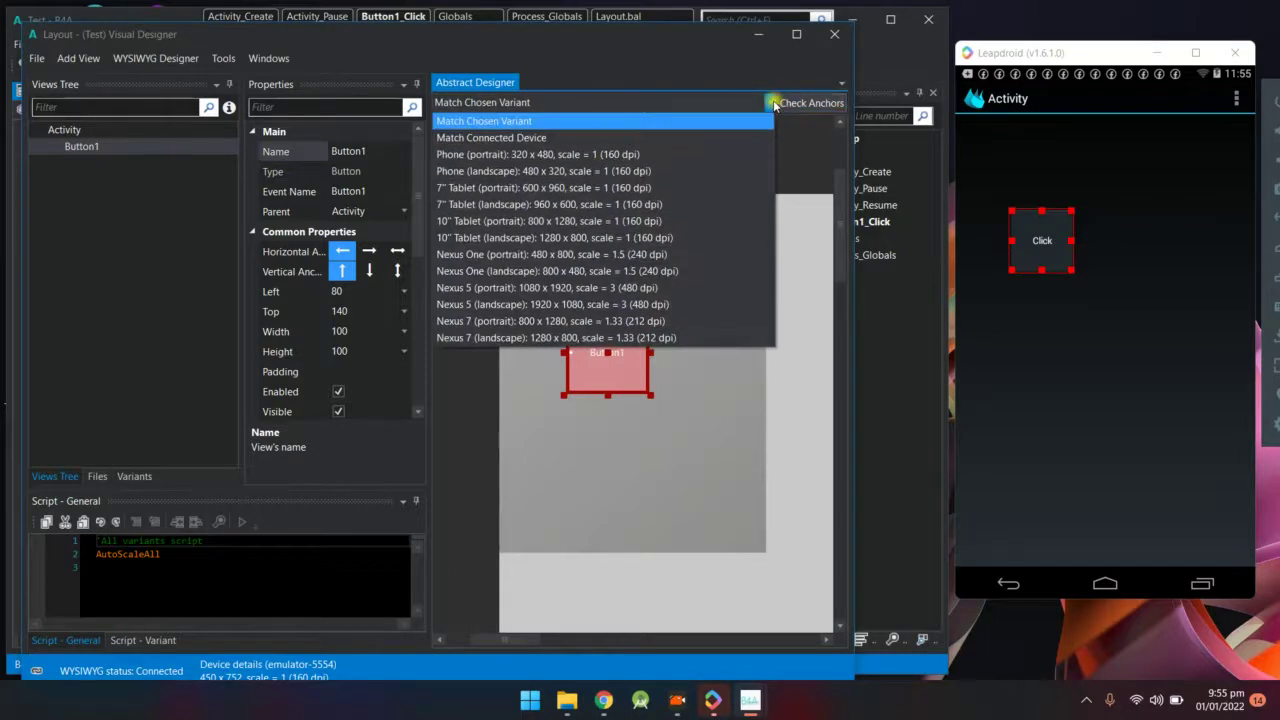
{"action": "left_click", "coordinate": [623, 154]}
{"action": "left_click", "coordinate": [644, 101]}
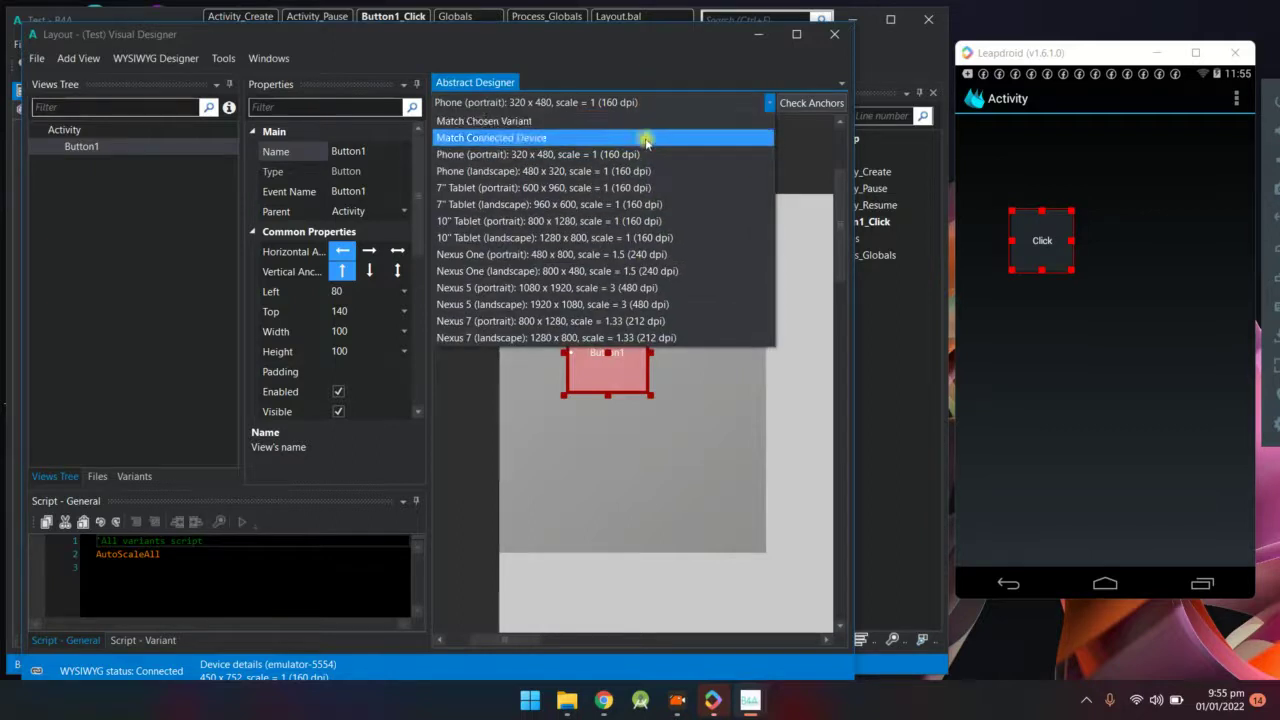
{"action": "left_click", "coordinate": [645, 136]}
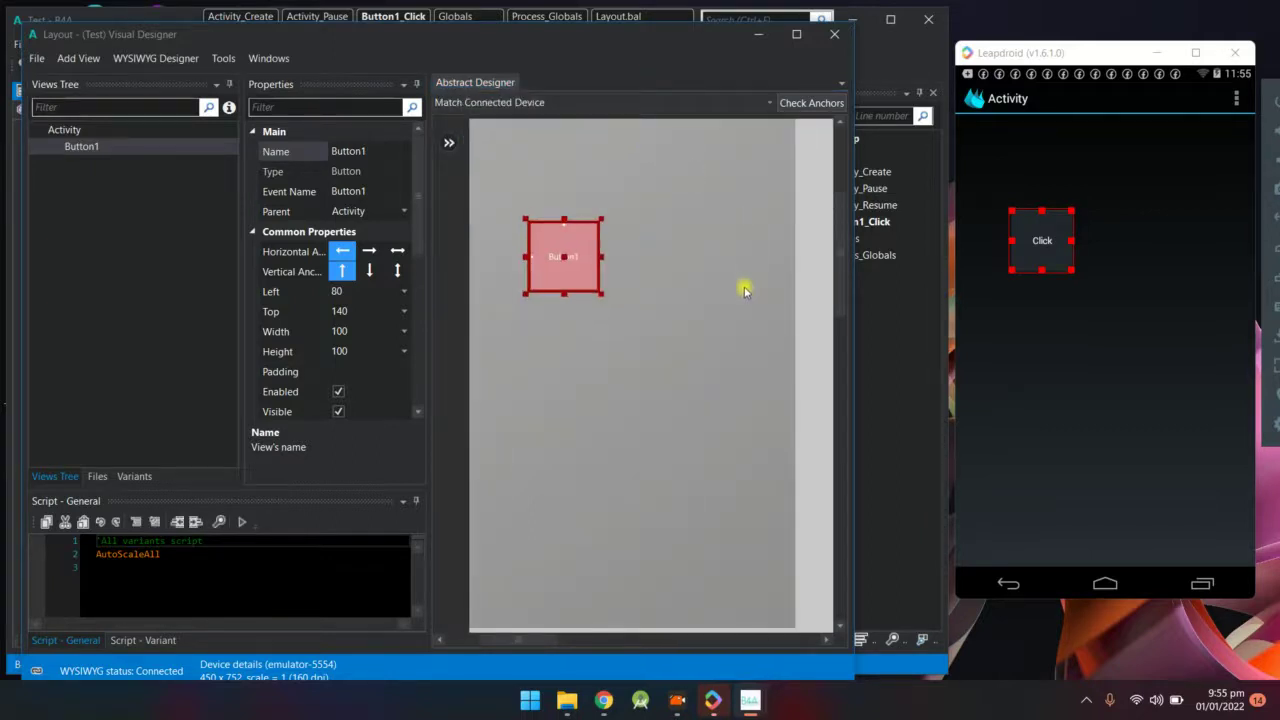
{"action": "left_click", "coordinate": [449, 142]}
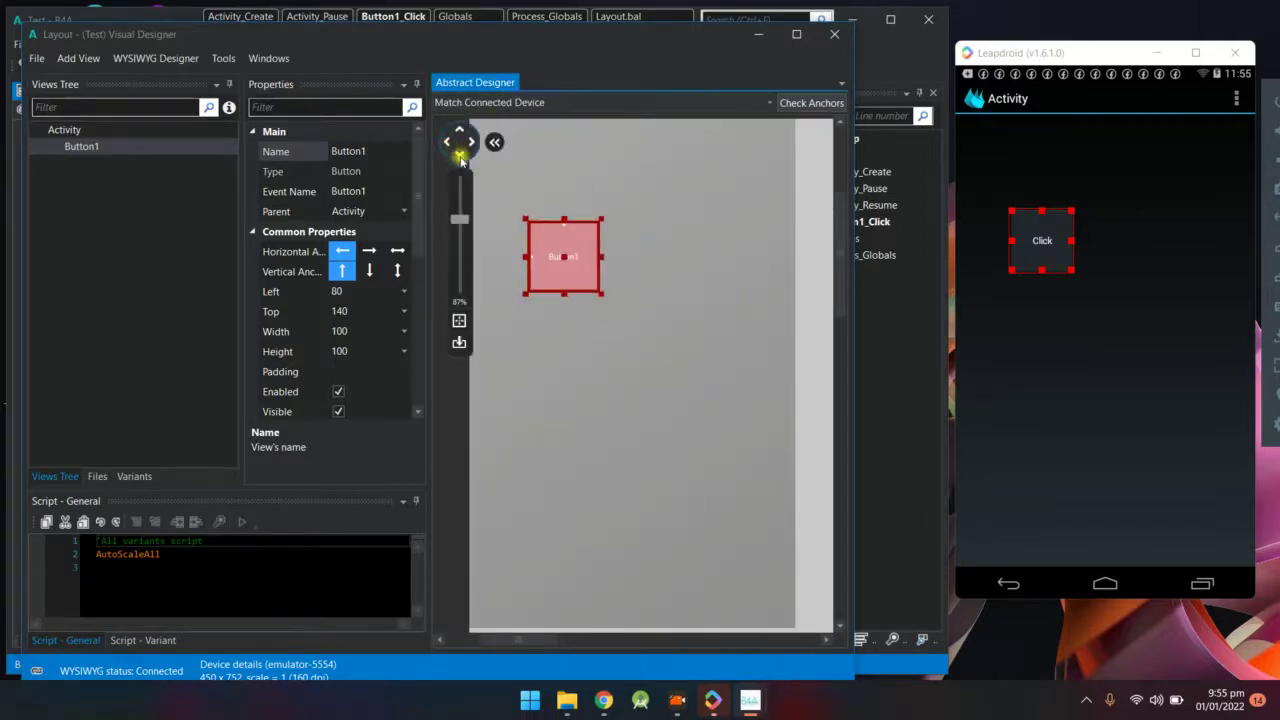
{"action": "left_click", "coordinate": [460, 233]}
{"action": "left_click", "coordinate": [496, 142]}
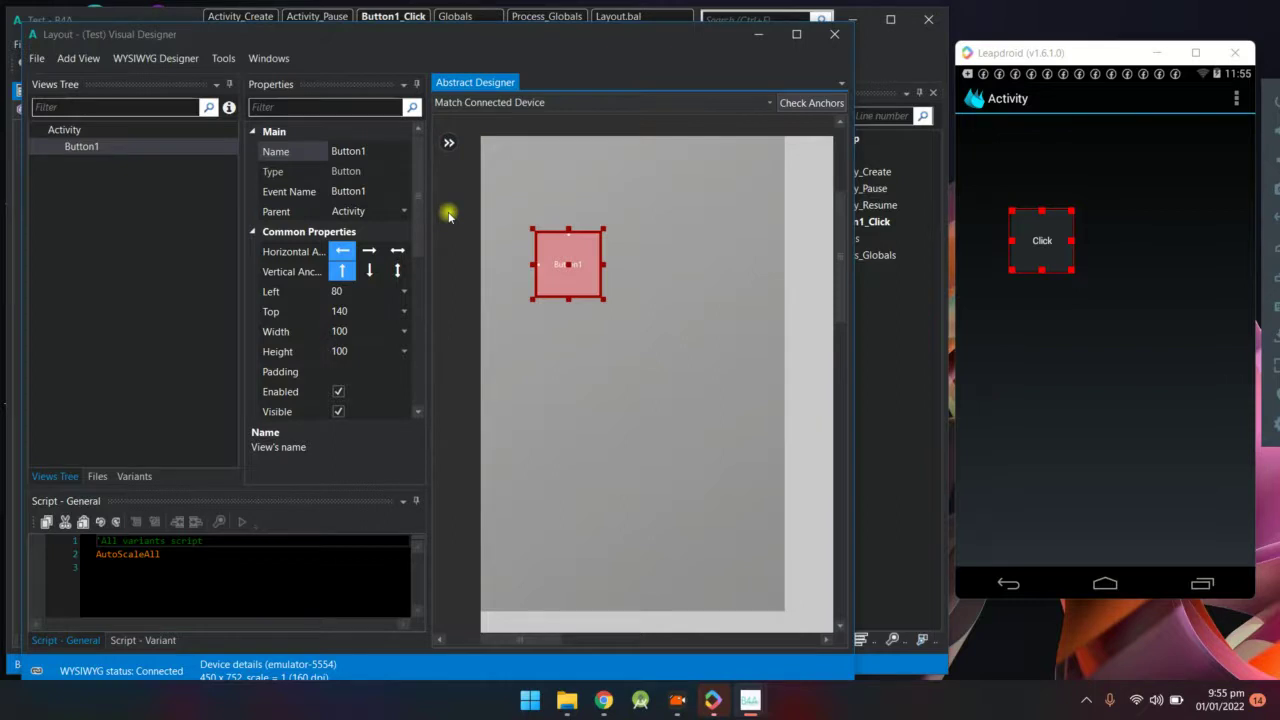